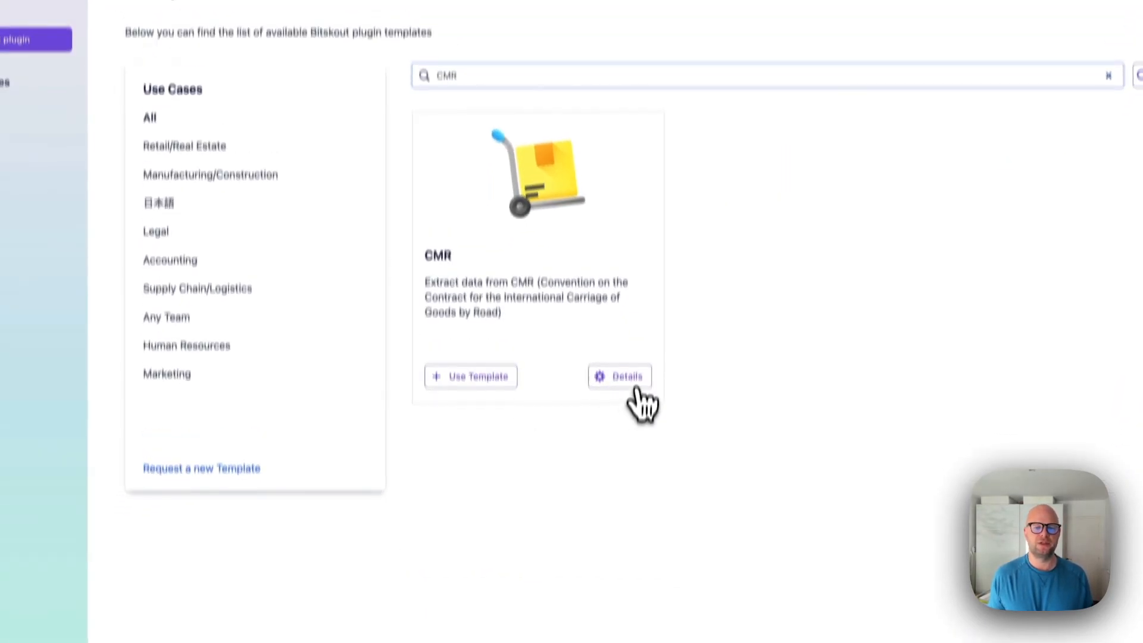
Step: Set up a plugin from the CMR template and choose MS Power Automate as its connected tool
left_click(635, 385)
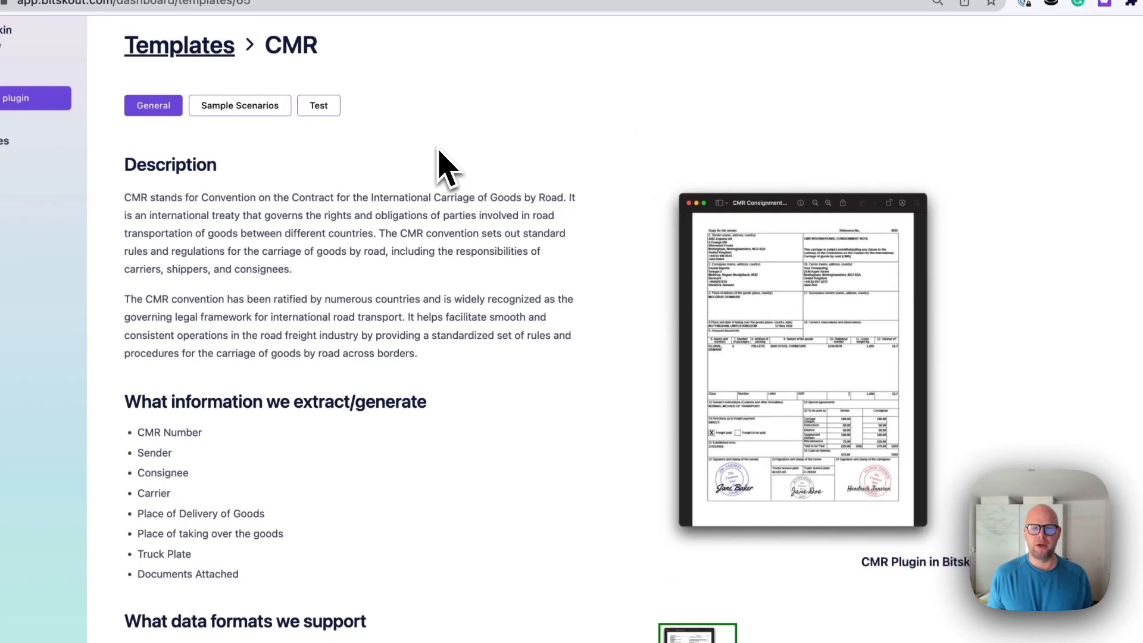
scroll(266, 503, "down", 5)
left_click(303, 507)
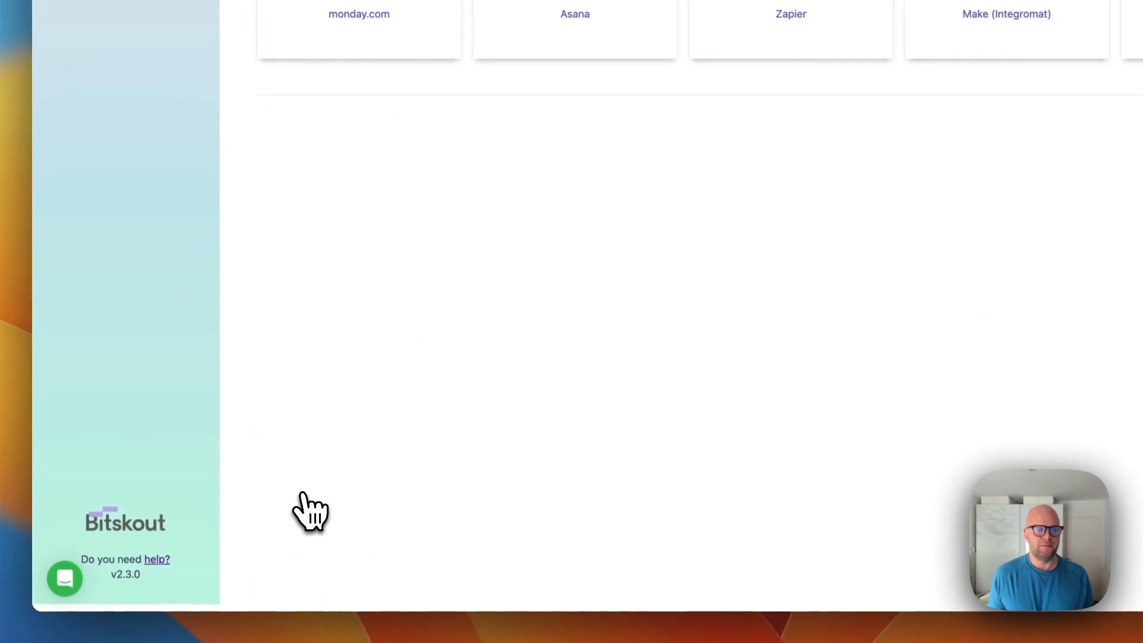
left_click(932, 250)
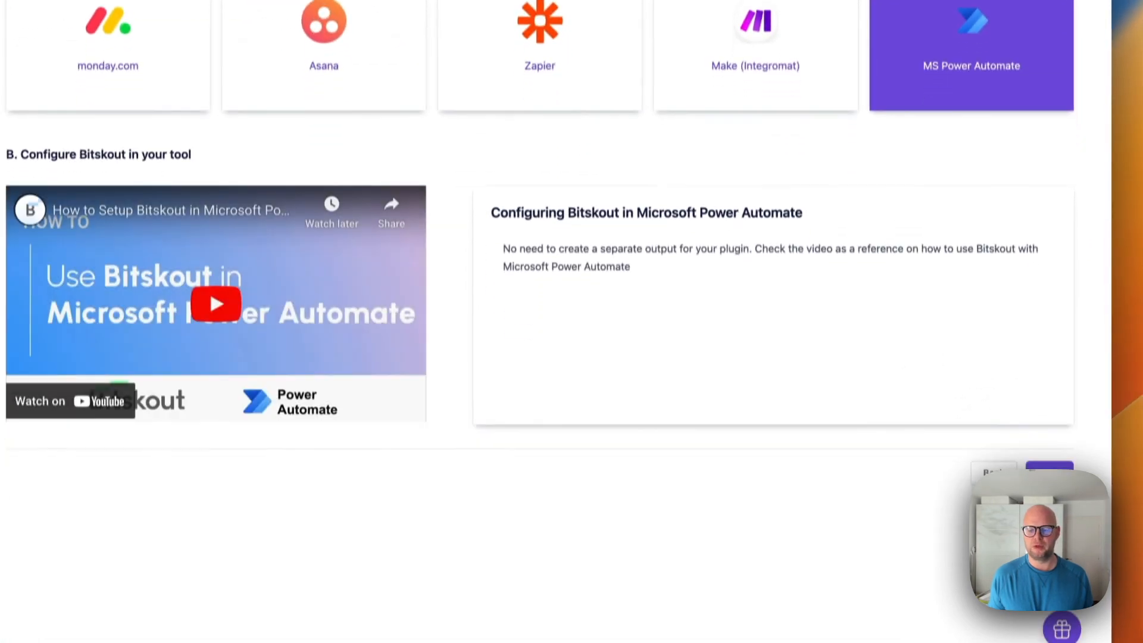
left_click(1041, 476)
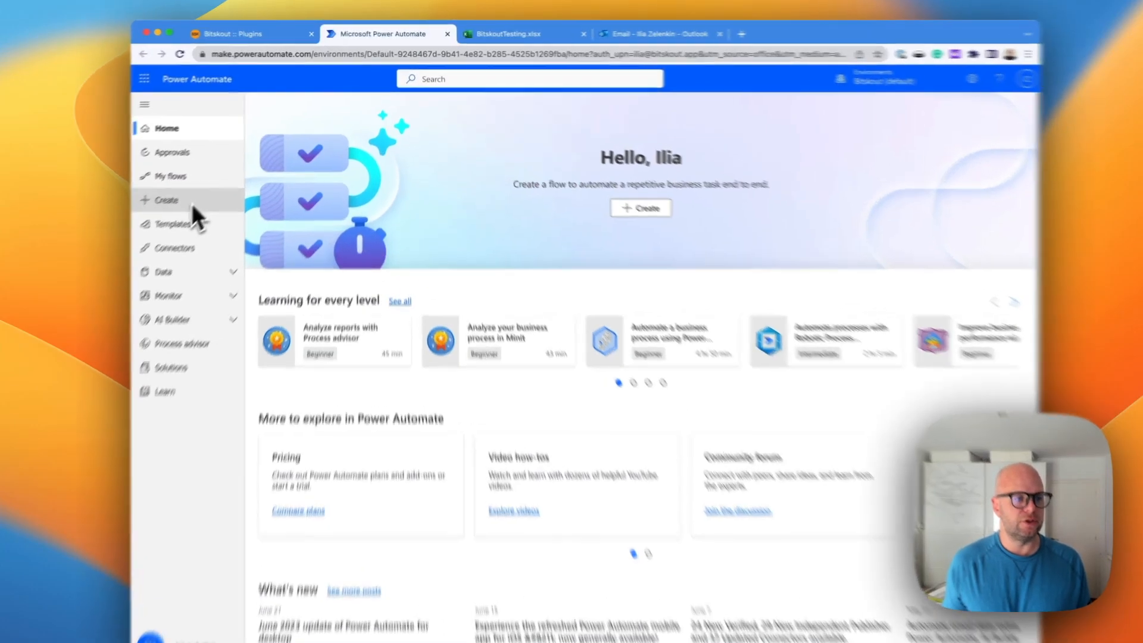
Step: Start building an automated cloud flow from blank and name it CMR
left_click(182, 188)
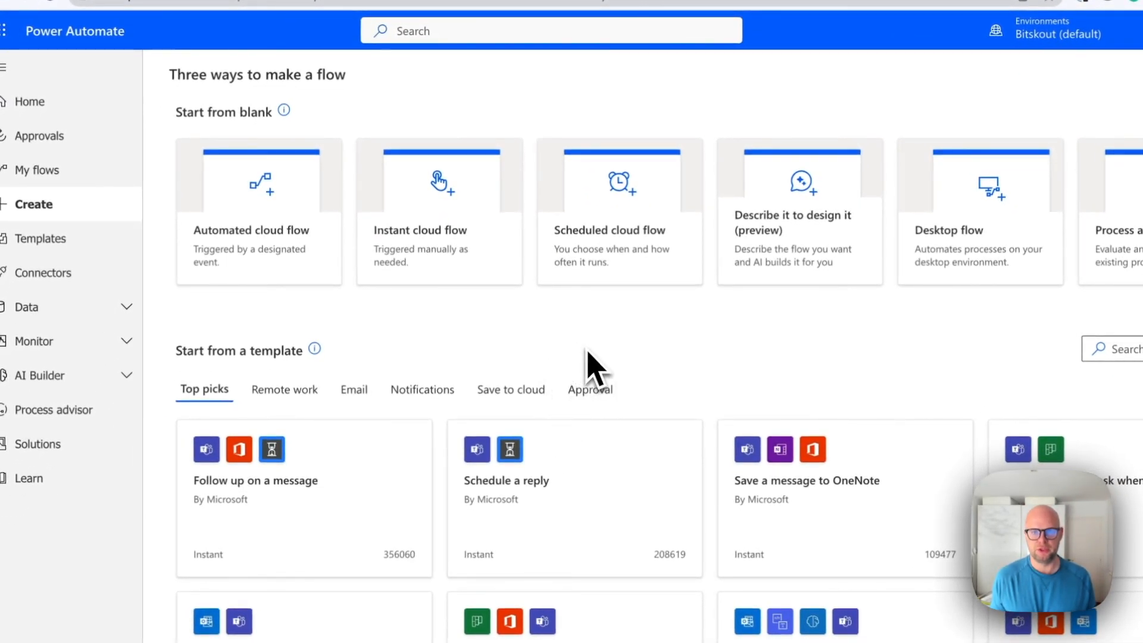
scroll(268, 268, "down", 2)
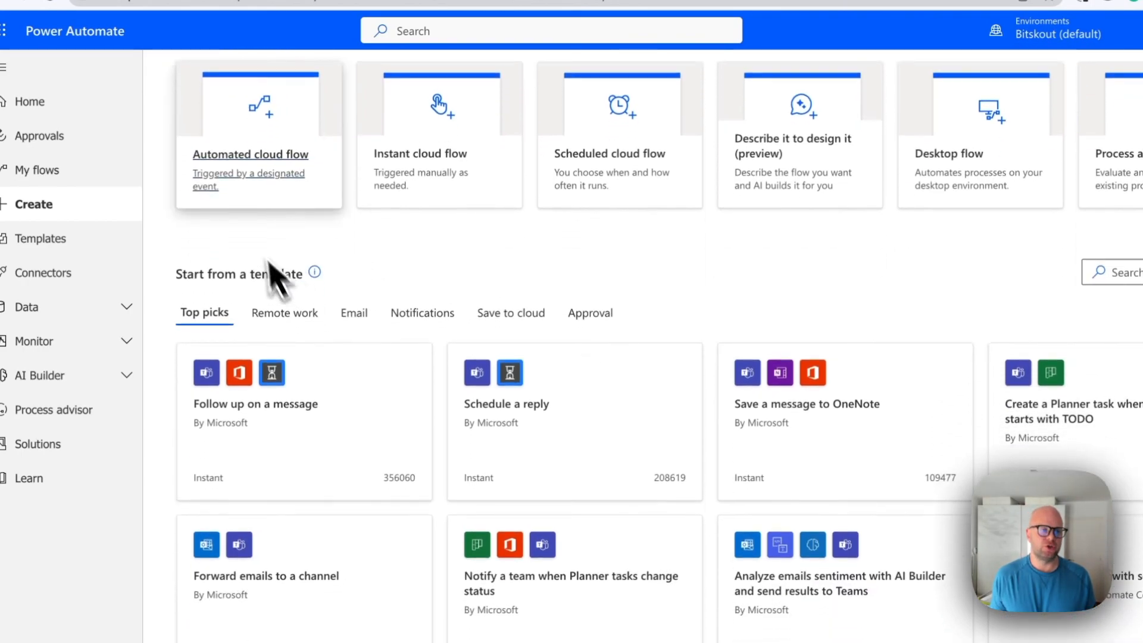
left_click(292, 164)
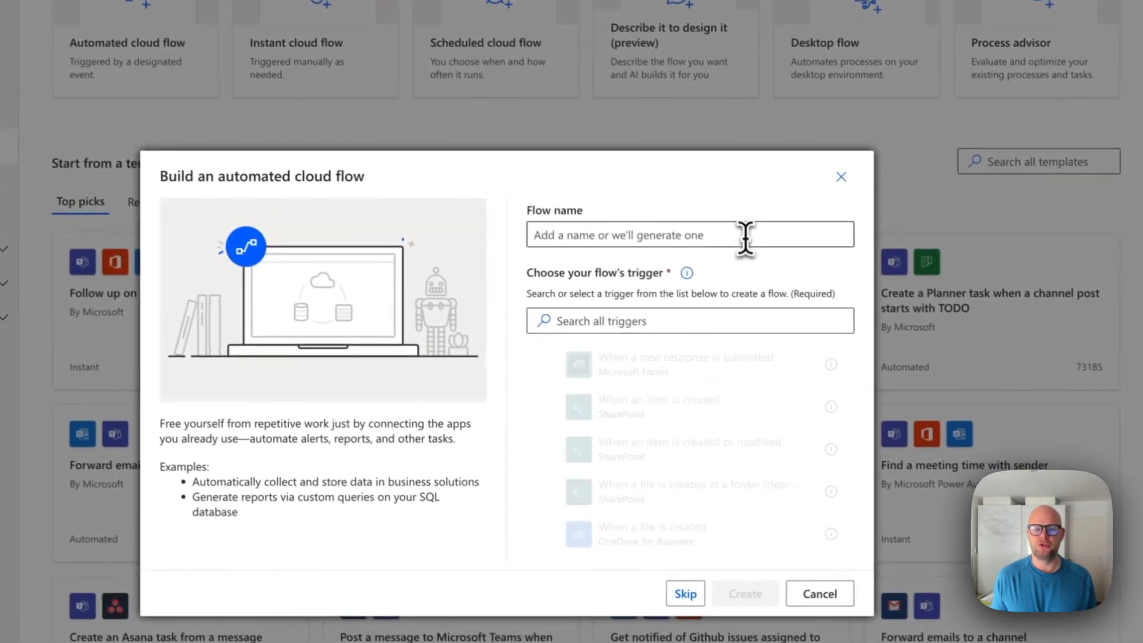
left_click(801, 281)
type("CMR")
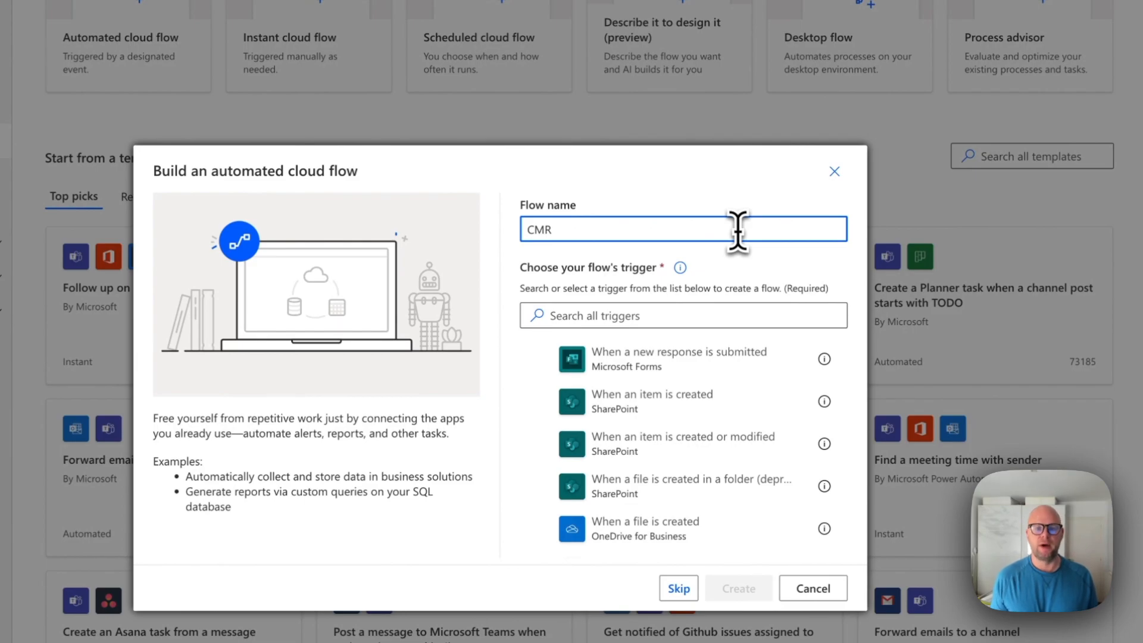
Step: Create the flow with the Office 365 Outlook trigger "When a new email arrives (V3)" and show the trigger's advanced options
left_click(765, 316)
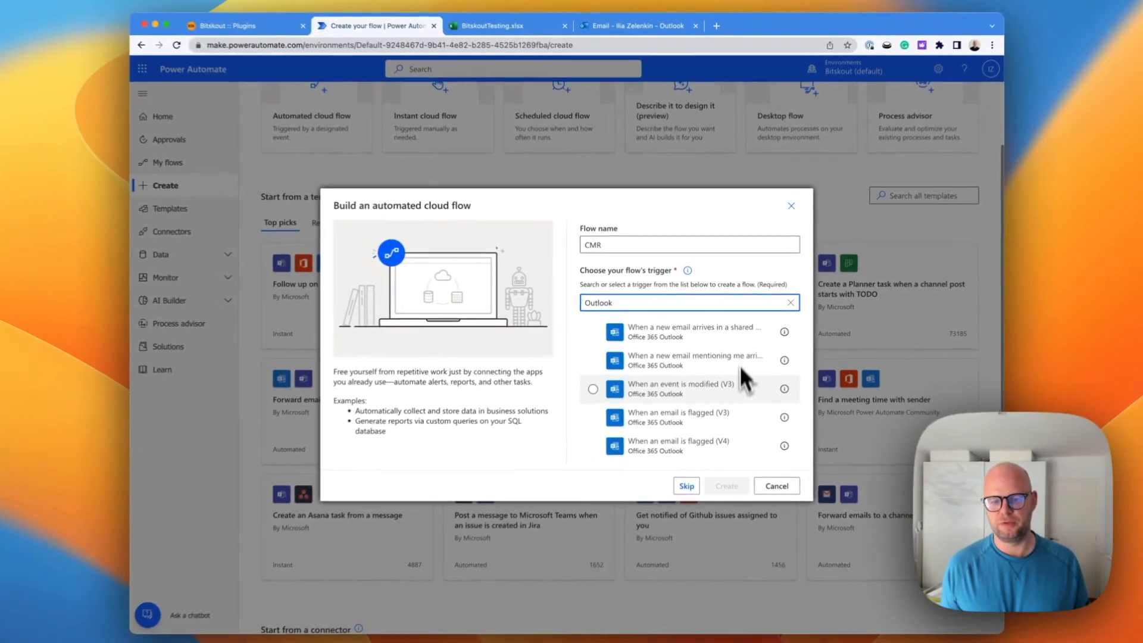
scroll(741, 419, "down", 1)
left_click(739, 446)
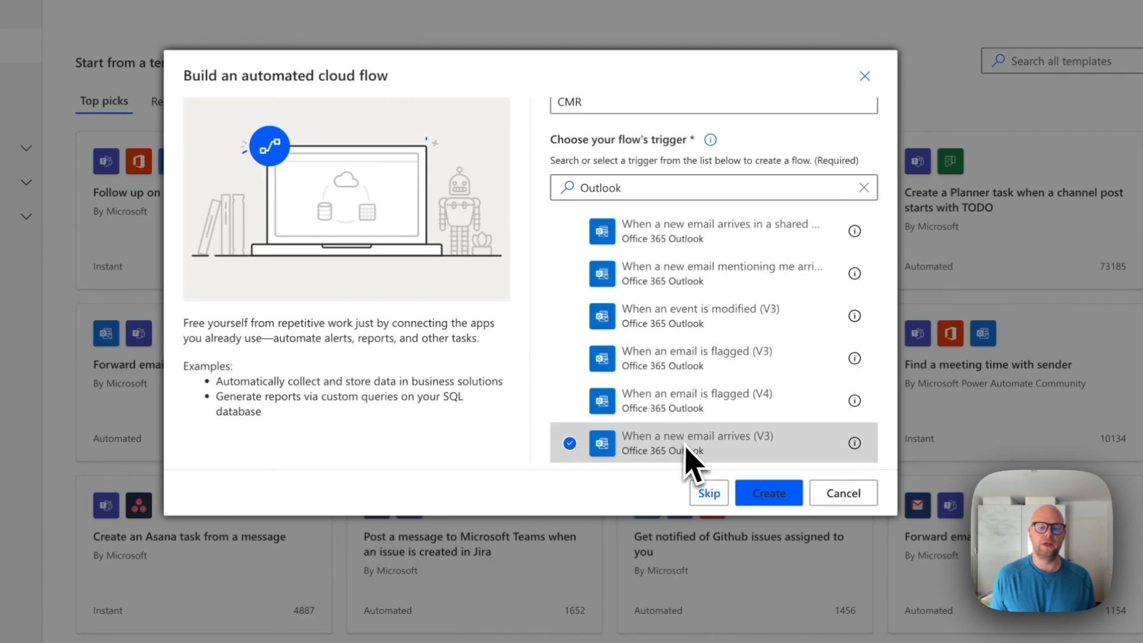
left_click(768, 496)
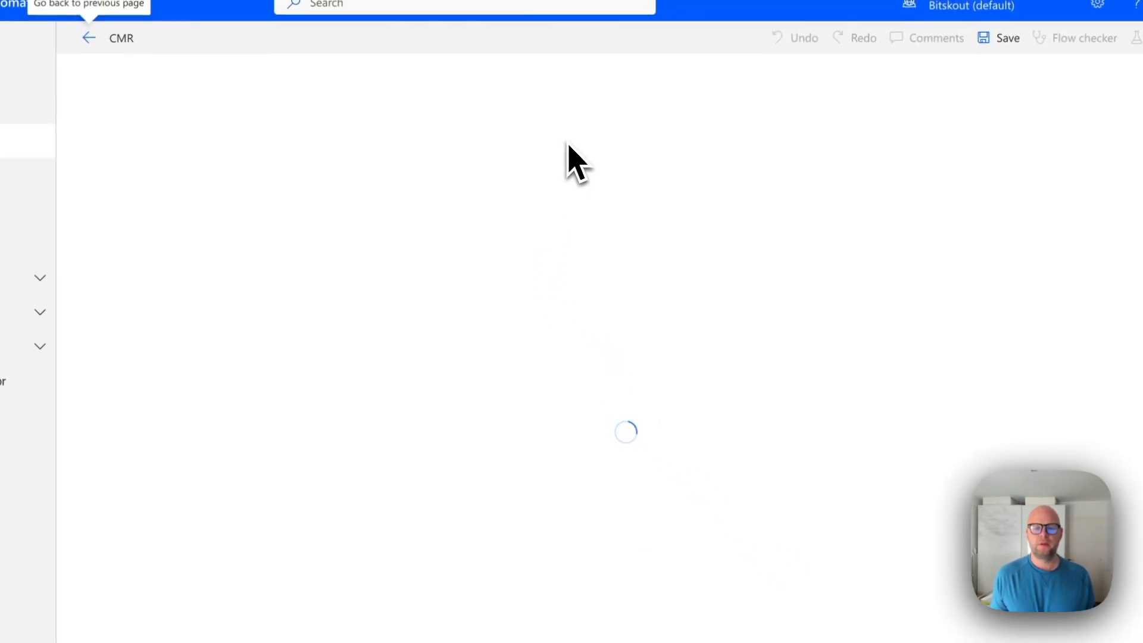
left_click(479, 156)
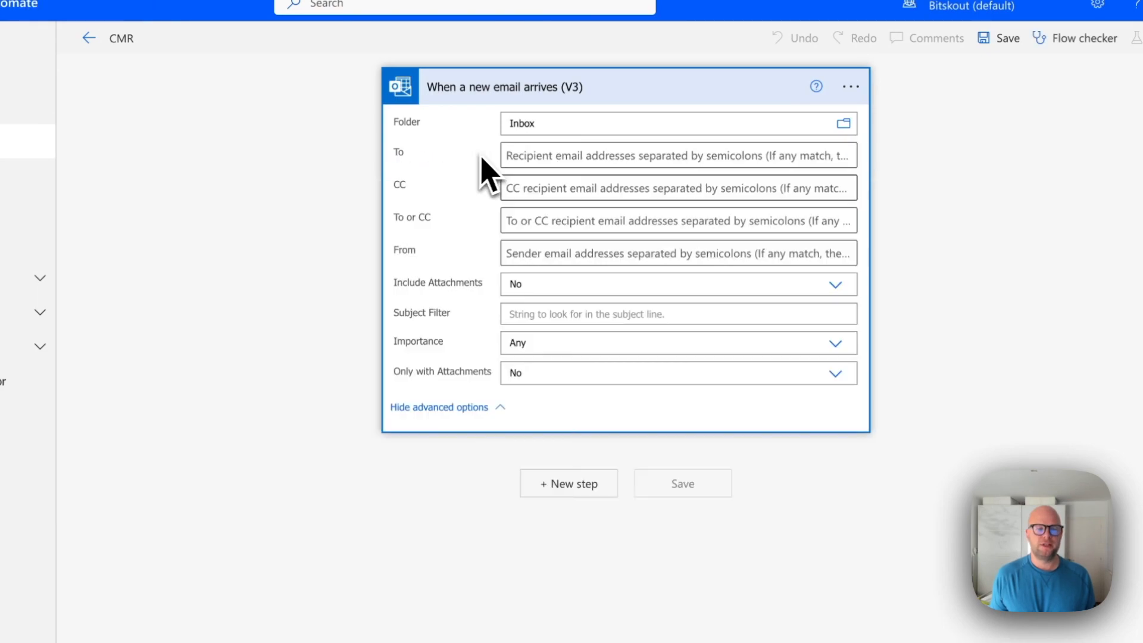
Step: Add an Office 365 Outlook Get Attachment (V2) action after the email trigger
left_click(568, 483)
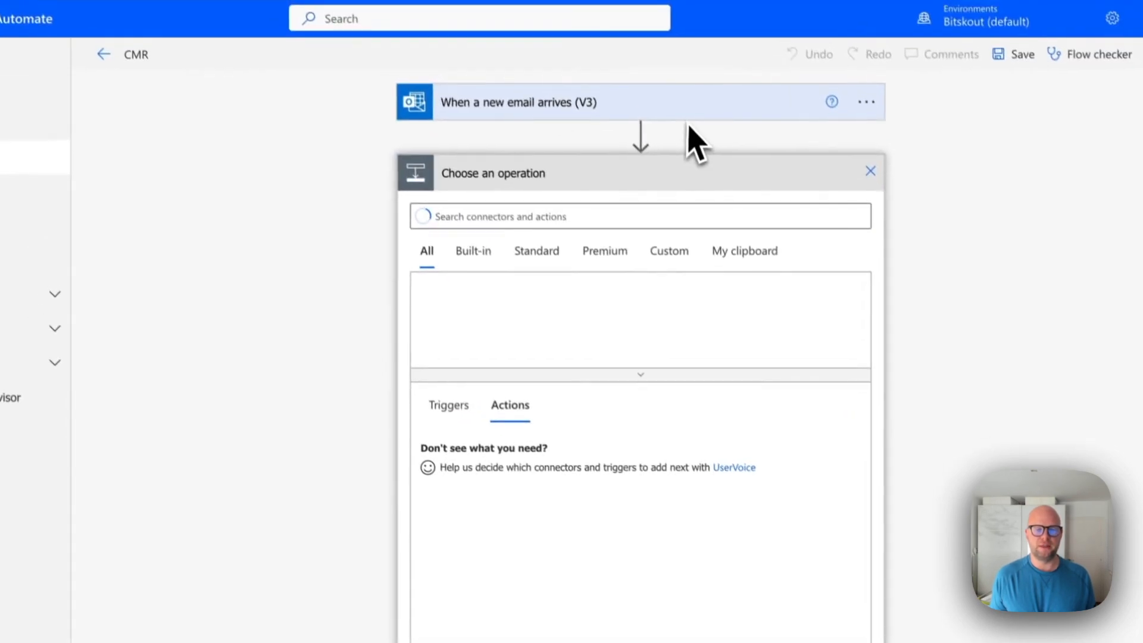
type("Get At")
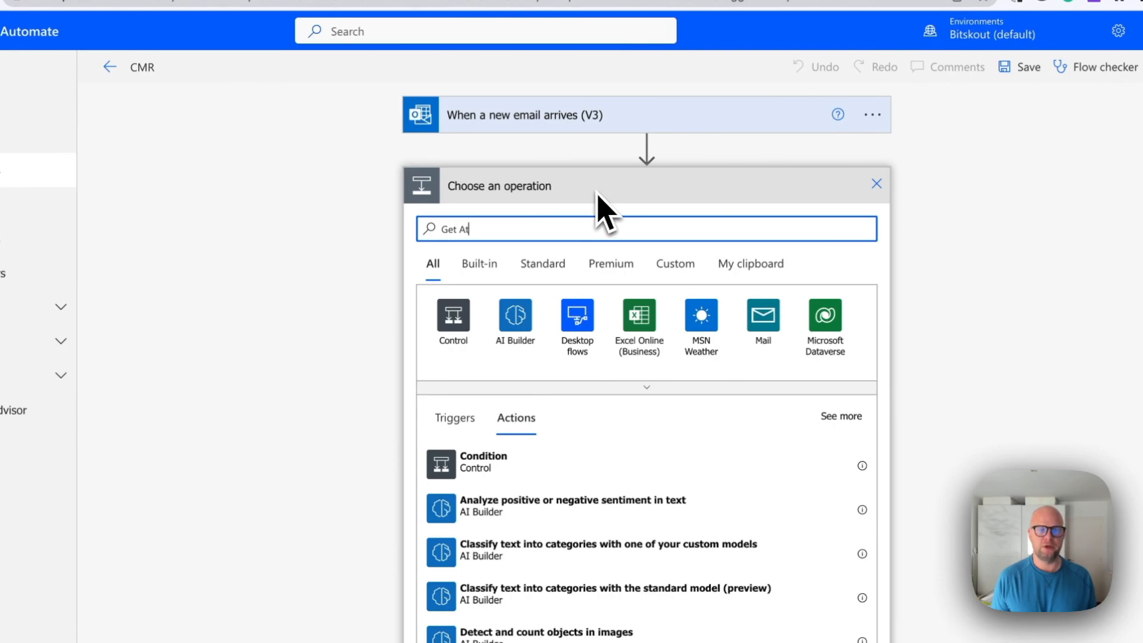
type("tahc")
key("BackSpace")
key("BackSpace")
type("c")
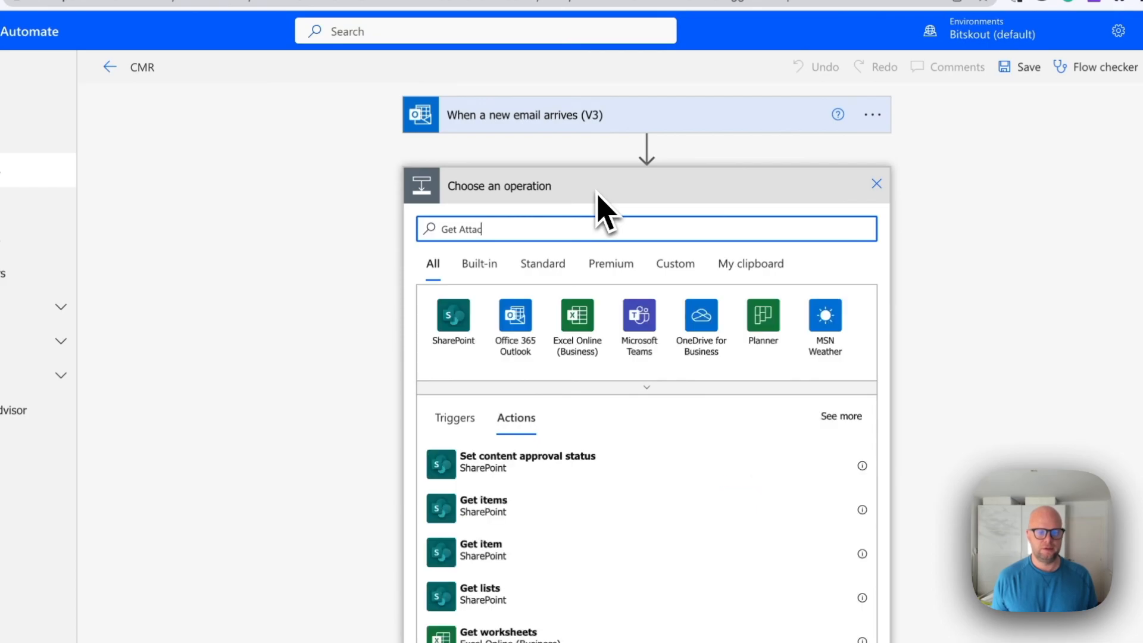
left_click(536, 490)
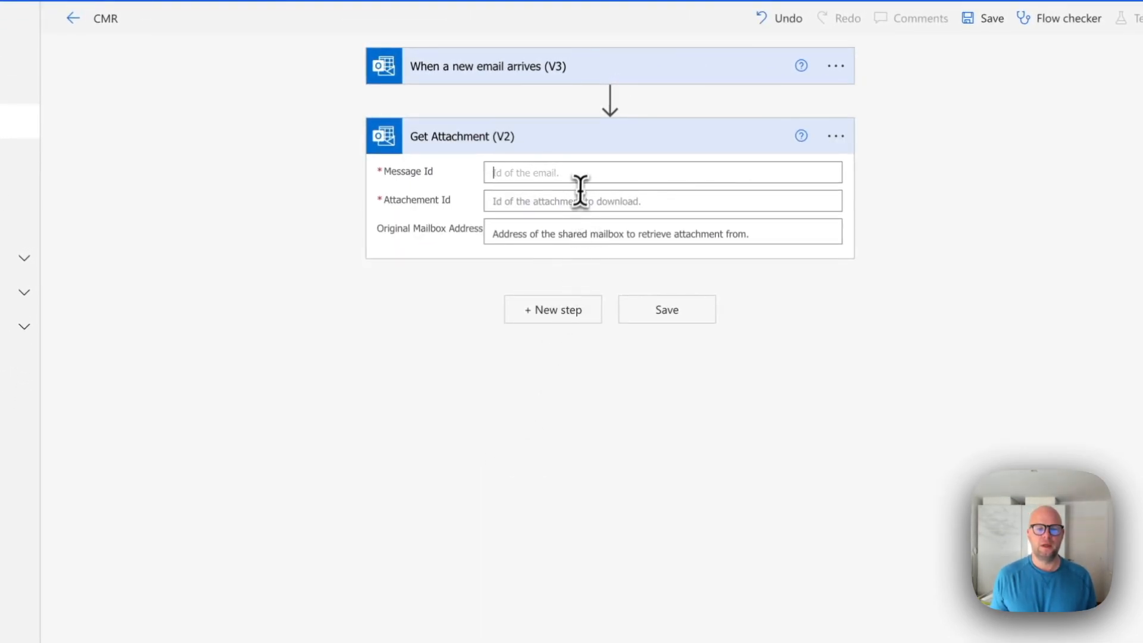
Step: Fill Get Attachment (V2) with the email's Message Id and the attachment ID from the trigger's dynamic content
left_click(580, 173)
scroll(908, 468, "down", 3)
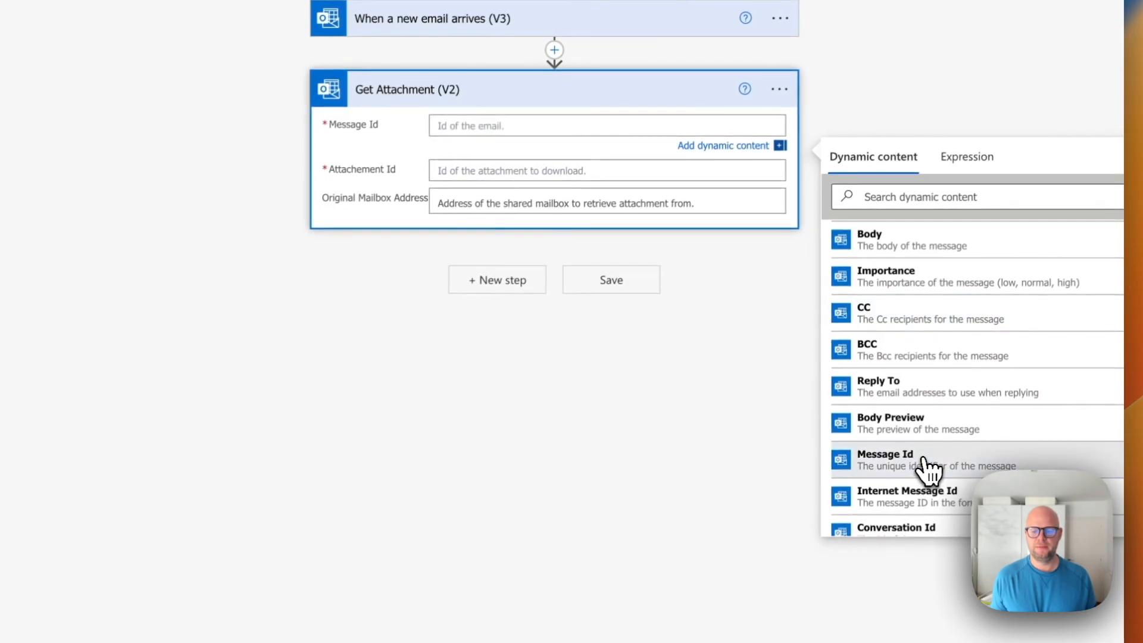
left_click(936, 476)
left_click(670, 174)
scroll(1006, 441, "down", 6)
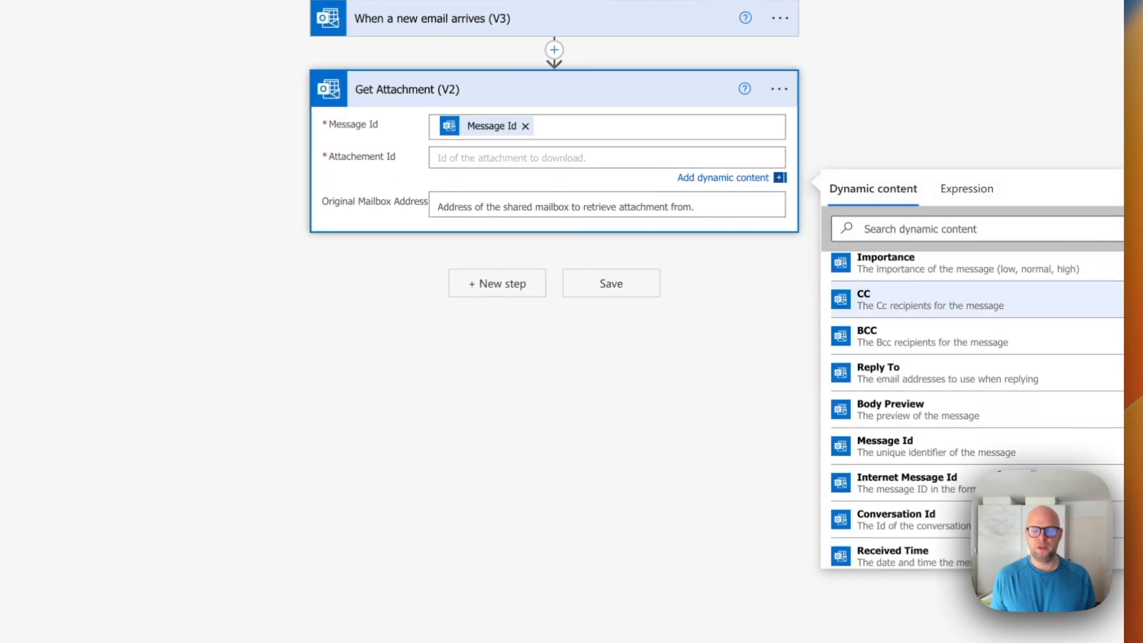
left_click(1001, 392)
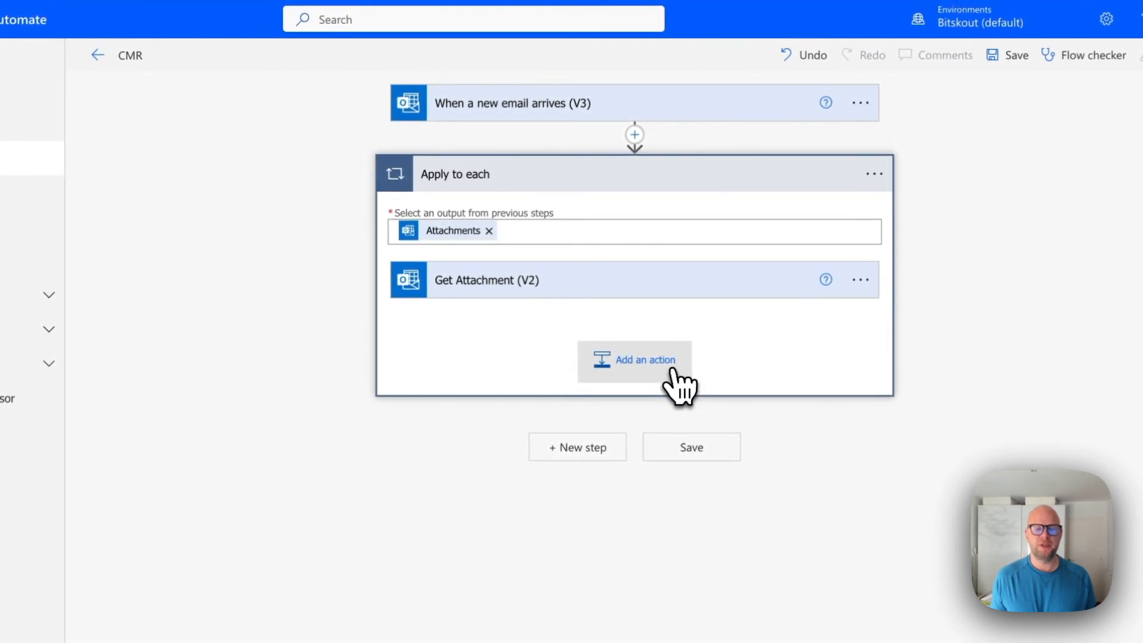
Step: Add the Bitskout action "Run Plugin for a File" inside the Apply to each loop, after Get Attachment (V2)
left_click(672, 372)
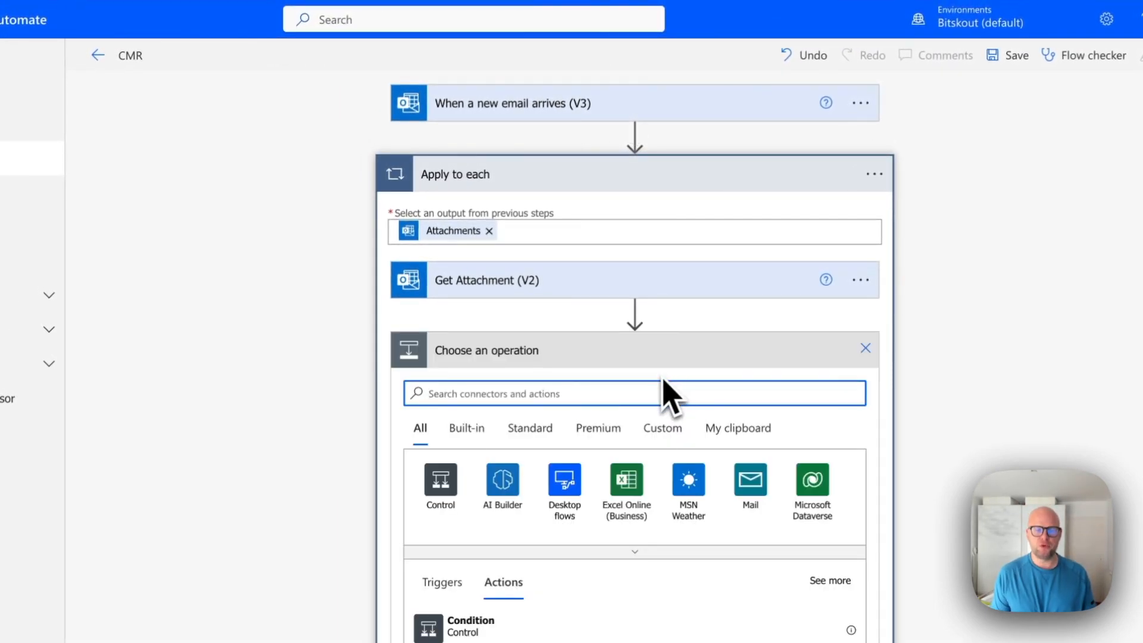
type("Bitskout")
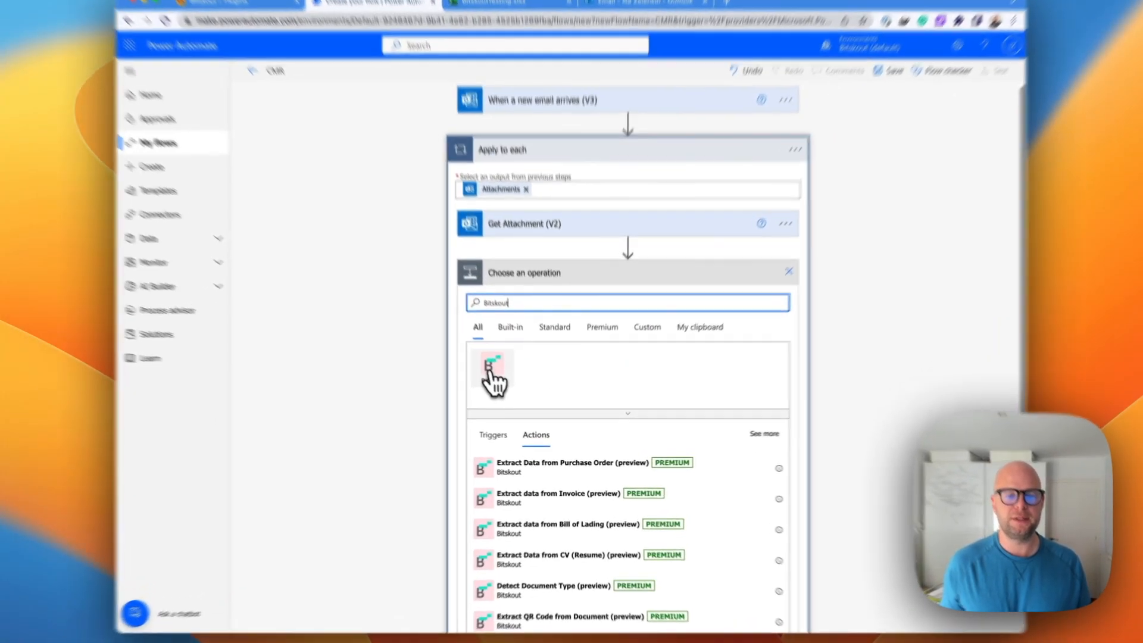
left_click(503, 378)
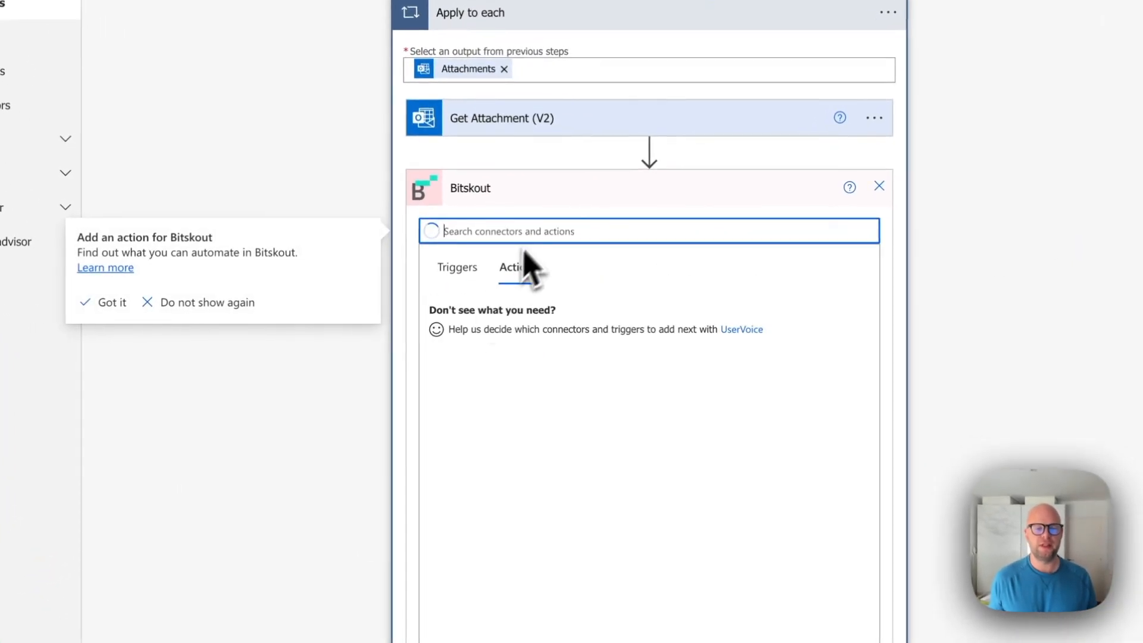
scroll(714, 276, "down", 1)
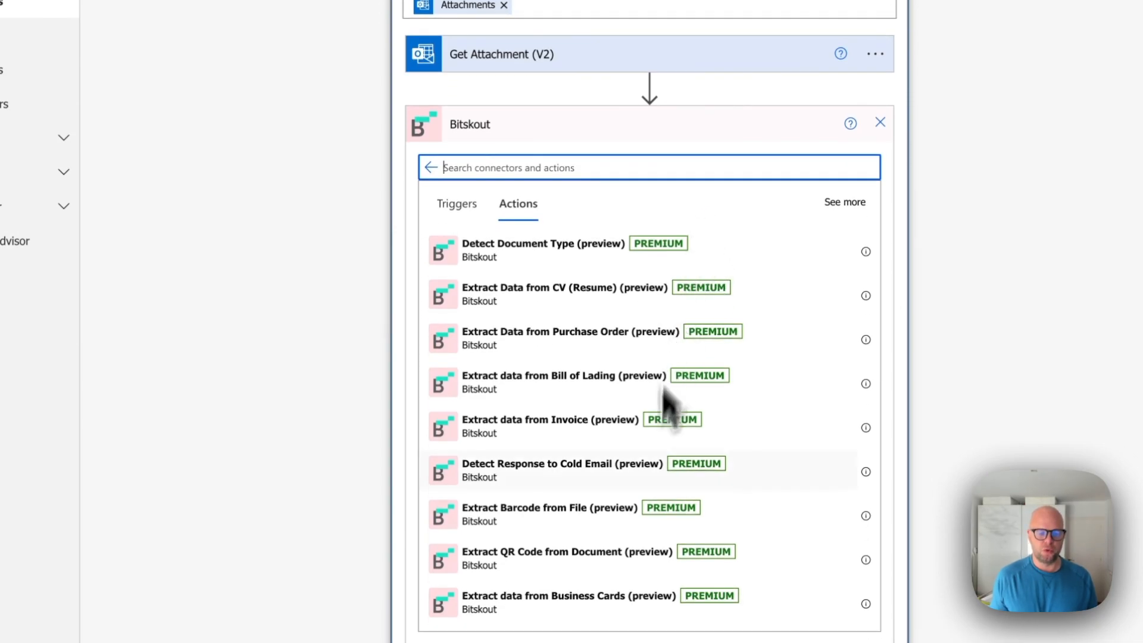
scroll(660, 429, "down", 4)
left_click(563, 527)
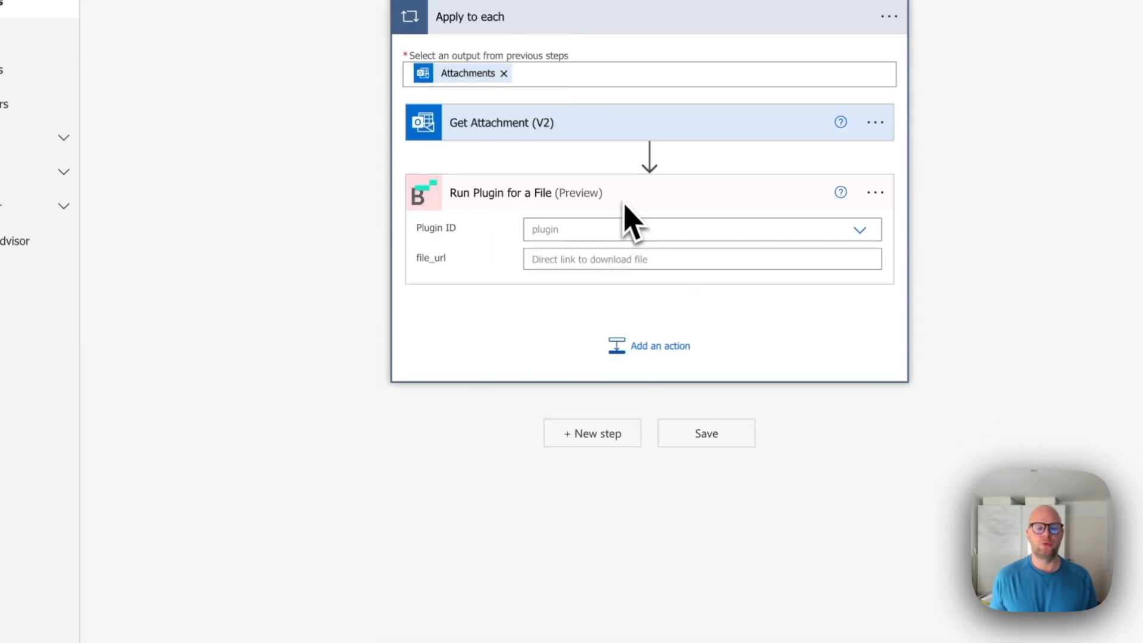
Step: Set the Plugin ID of the Run Plugin for a File action to the Document Quality plugin
left_click(521, 267)
type("Document")
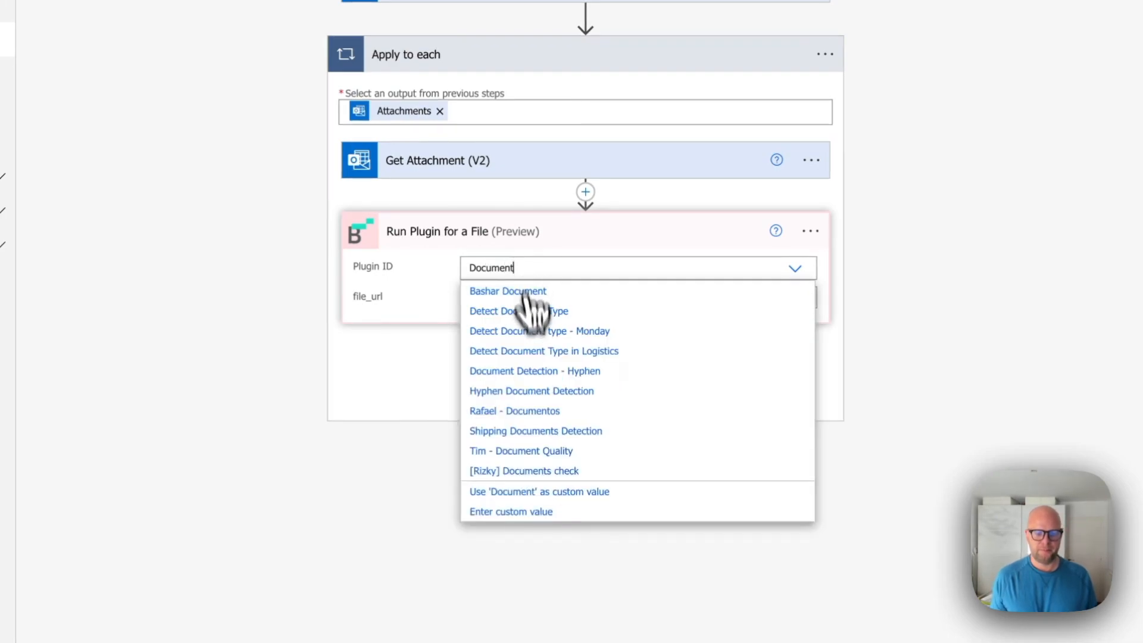
left_click(586, 455)
Step: Set file_url to a string() expression wrapping the Content Bytes output of Get Attachment (V2)
left_click(599, 300)
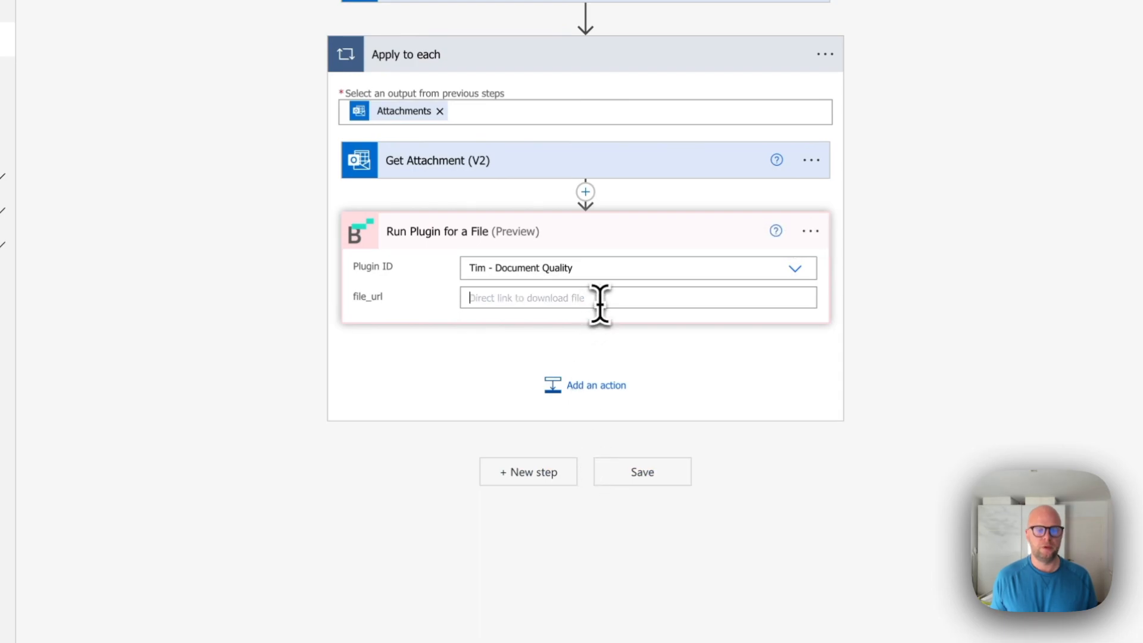
left_click(996, 328)
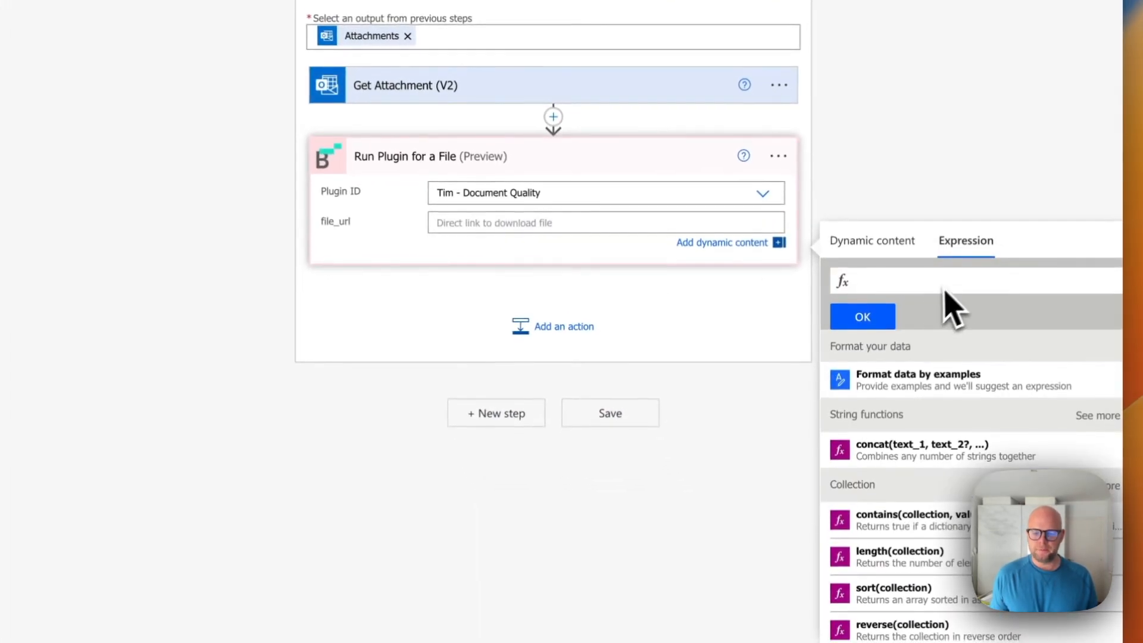
type("string()")
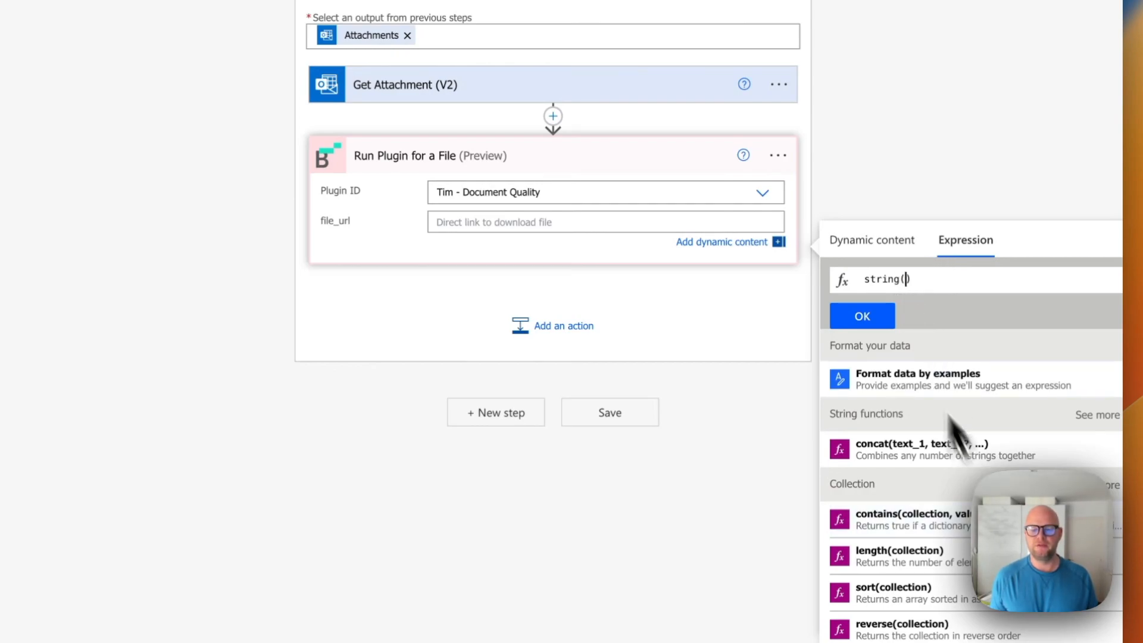
left_click(874, 243)
left_click(952, 482)
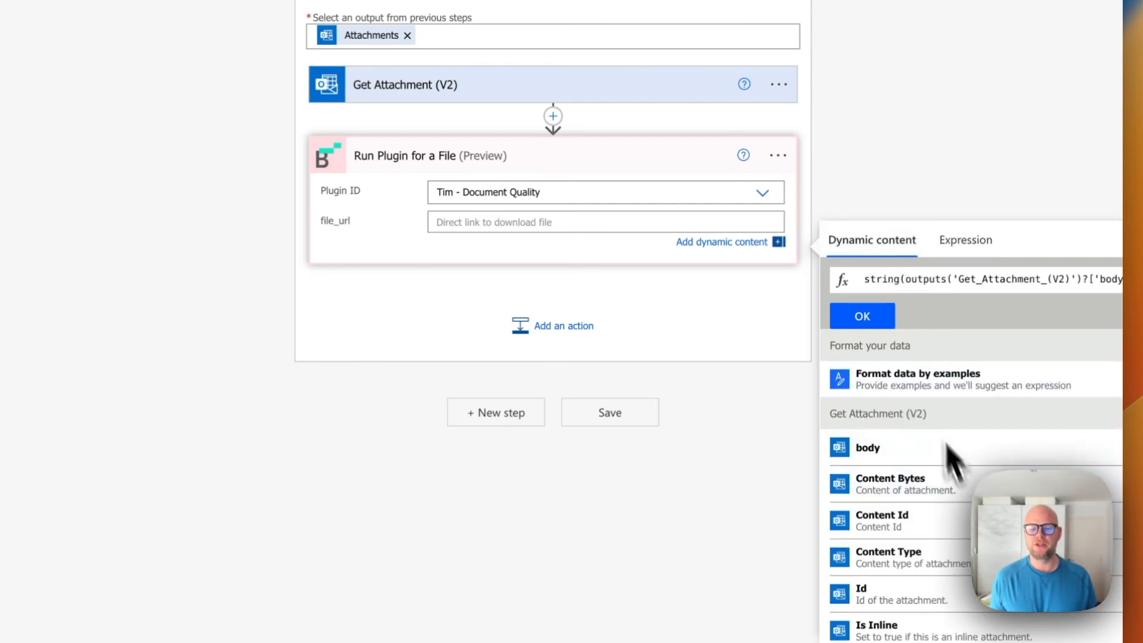
left_click(870, 325)
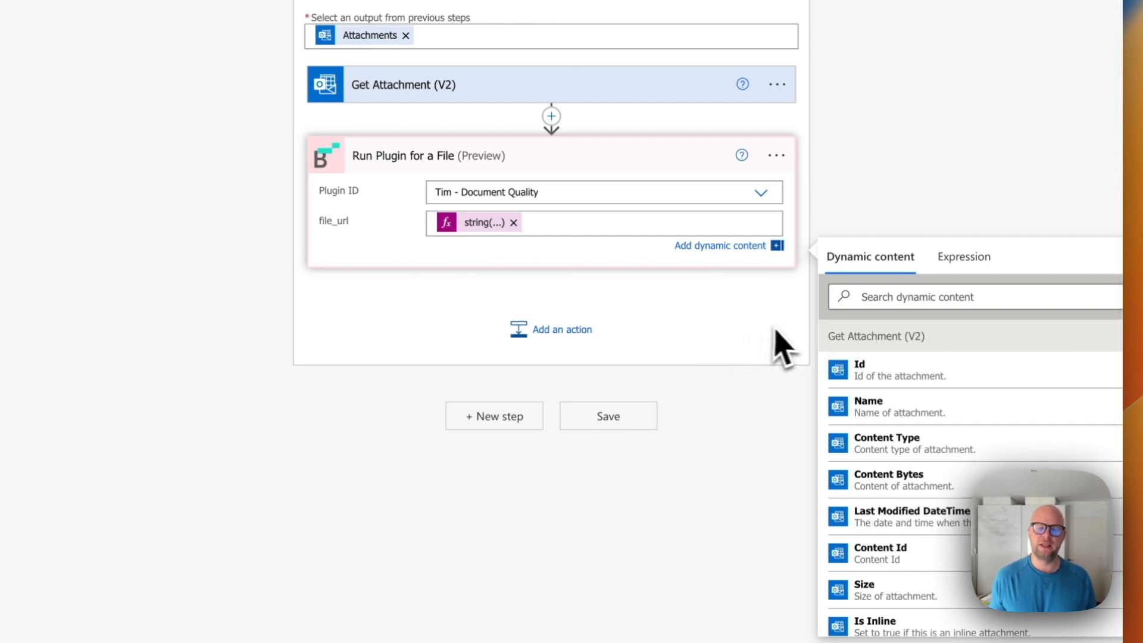
left_click(720, 339)
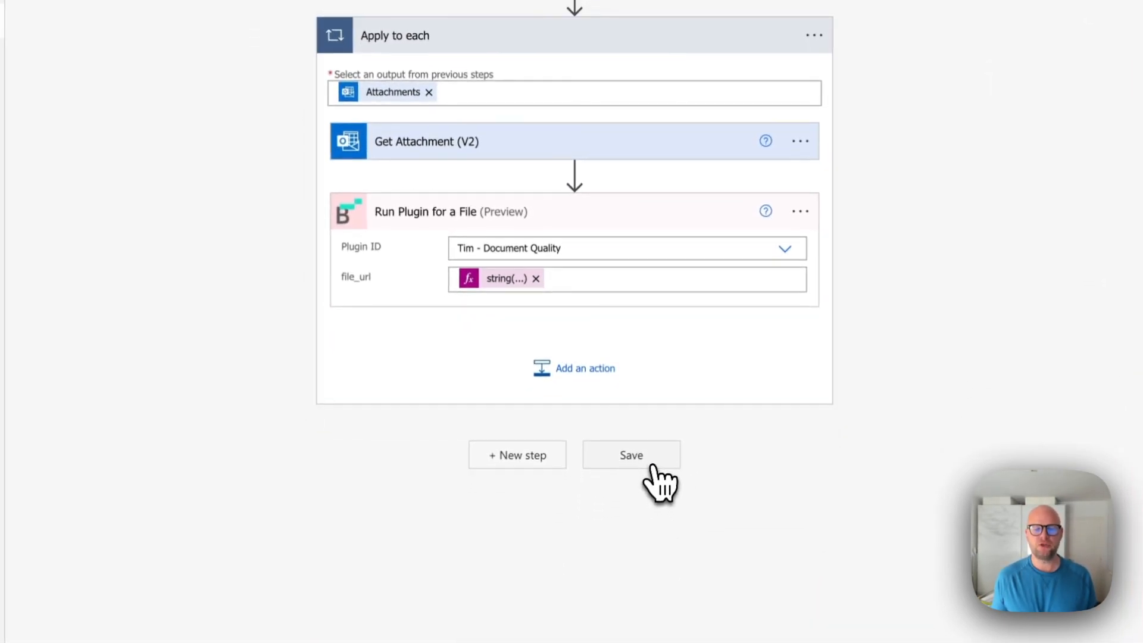
Step: Save the CMR flow and start a manual test of it
left_click(653, 468)
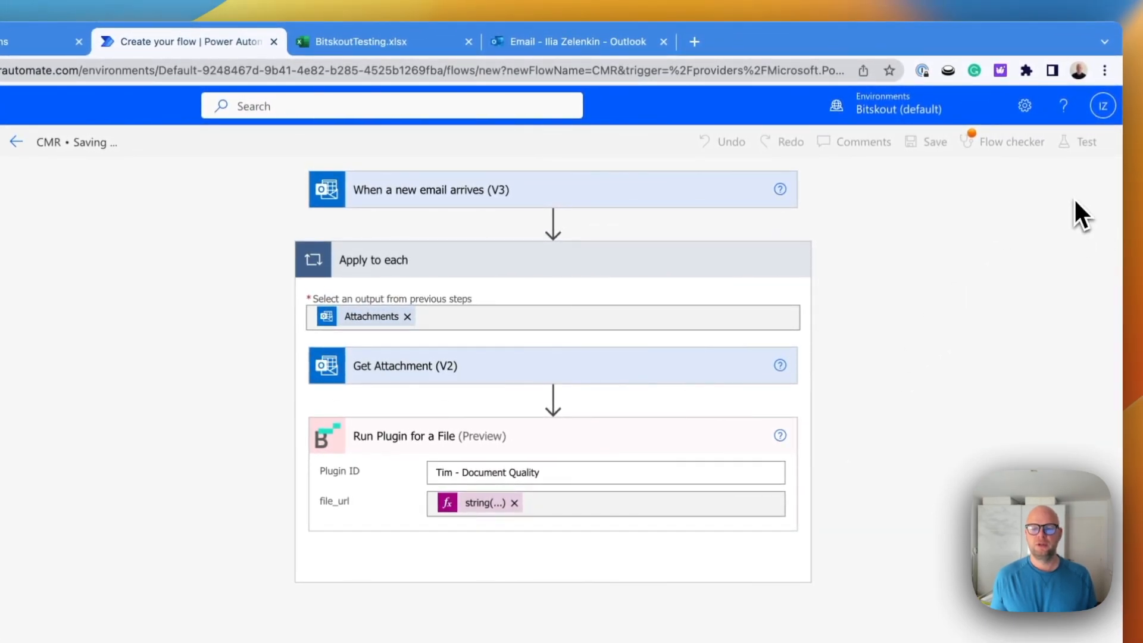
left_click(1096, 148)
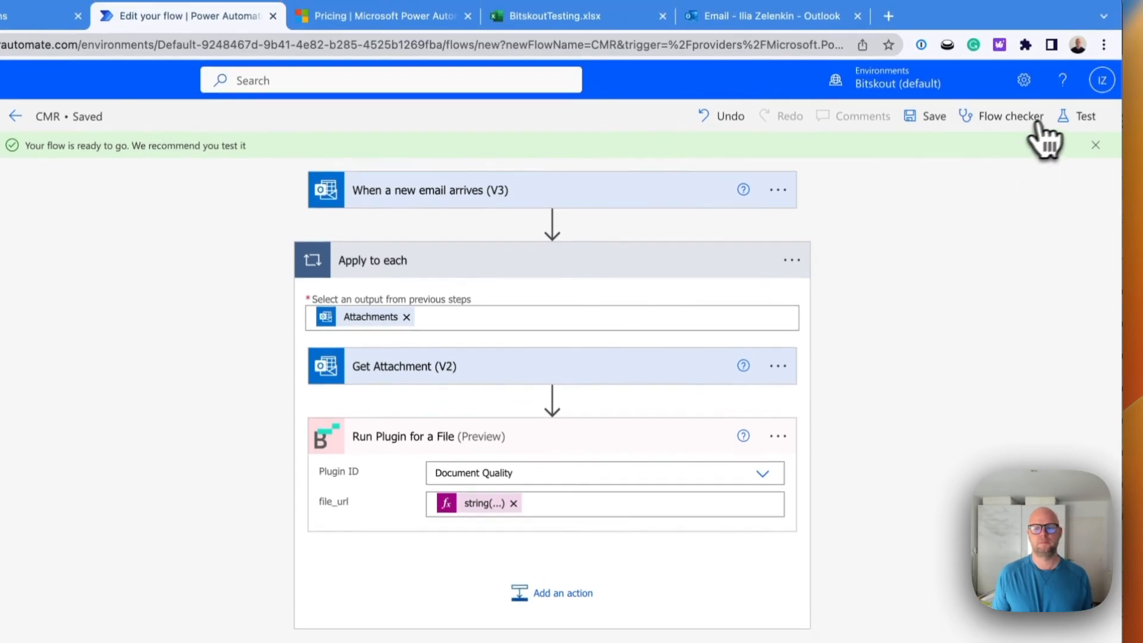
left_click(1080, 116)
left_click(870, 156)
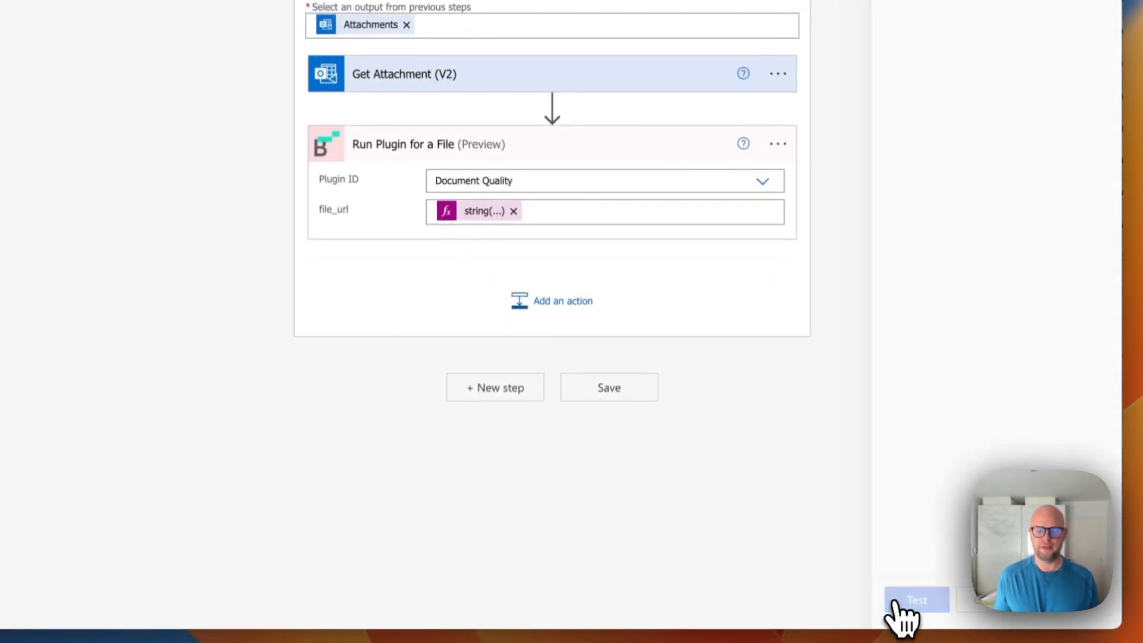
left_click(896, 604)
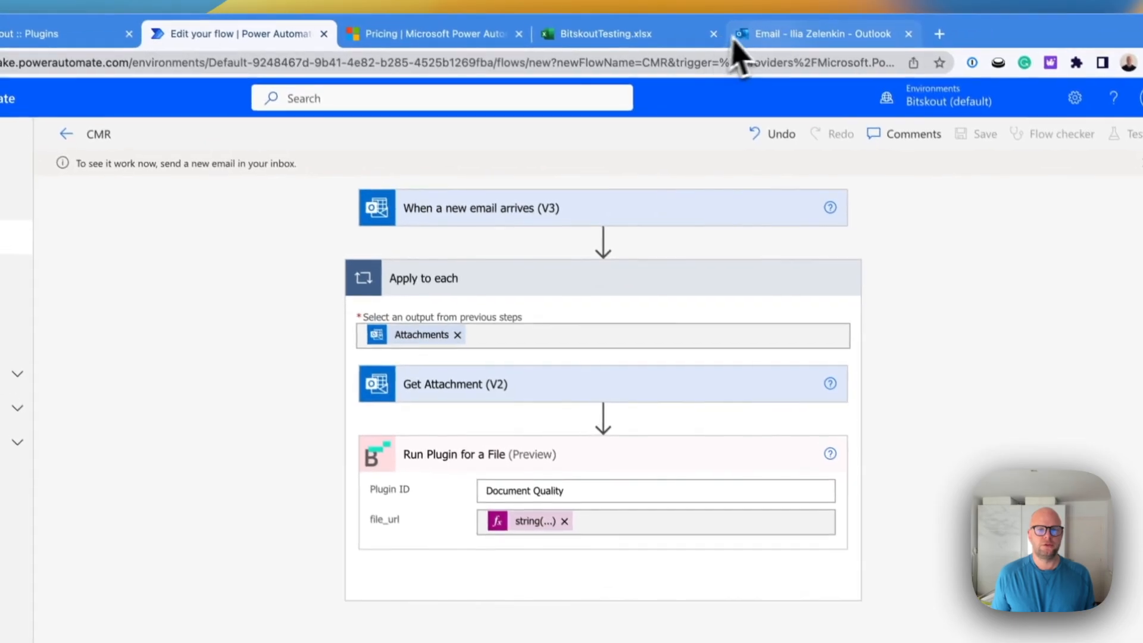
Step: Switch to Outlook, send the prepared CMR email with CMR Consignment Note2.pdf attached, and return to the Power Automate flow run
left_click(819, 49)
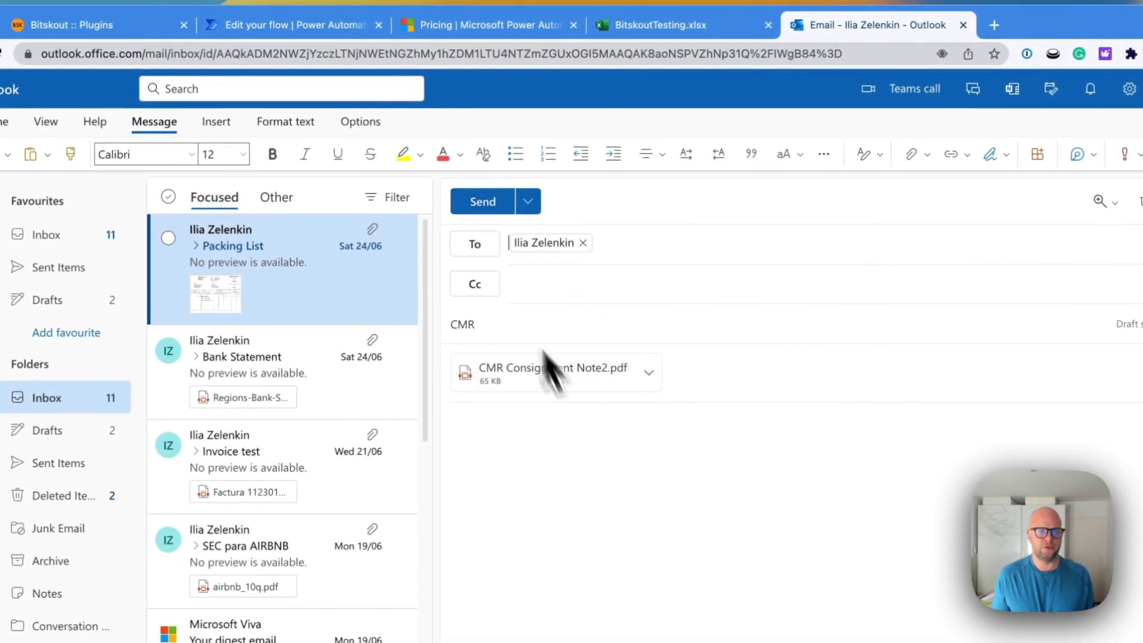
left_click(485, 202)
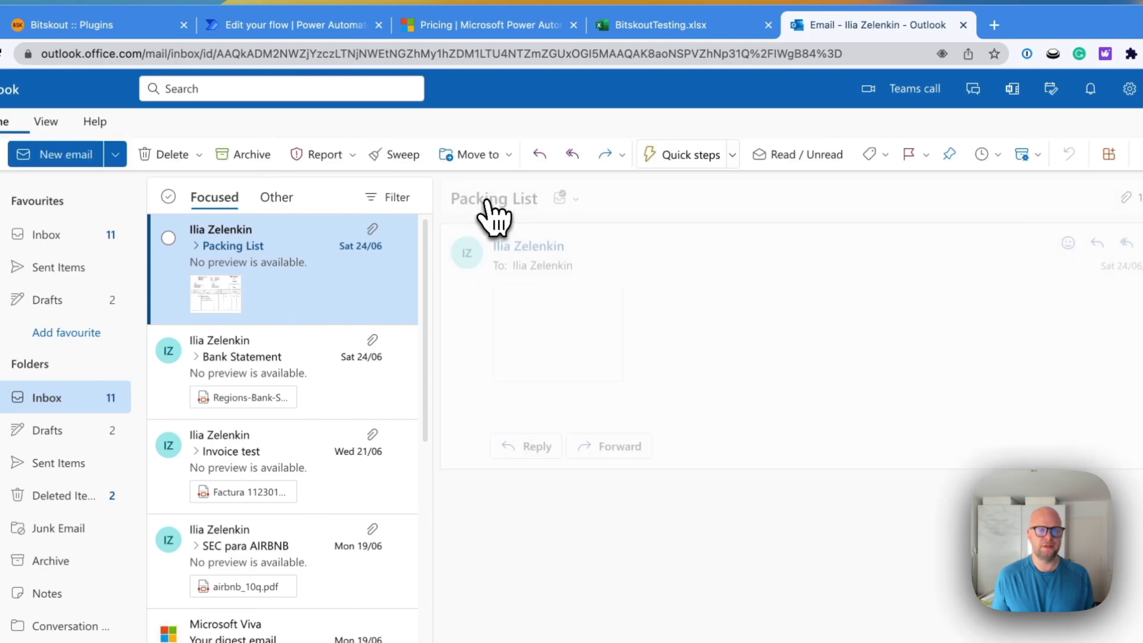
left_click(684, 25)
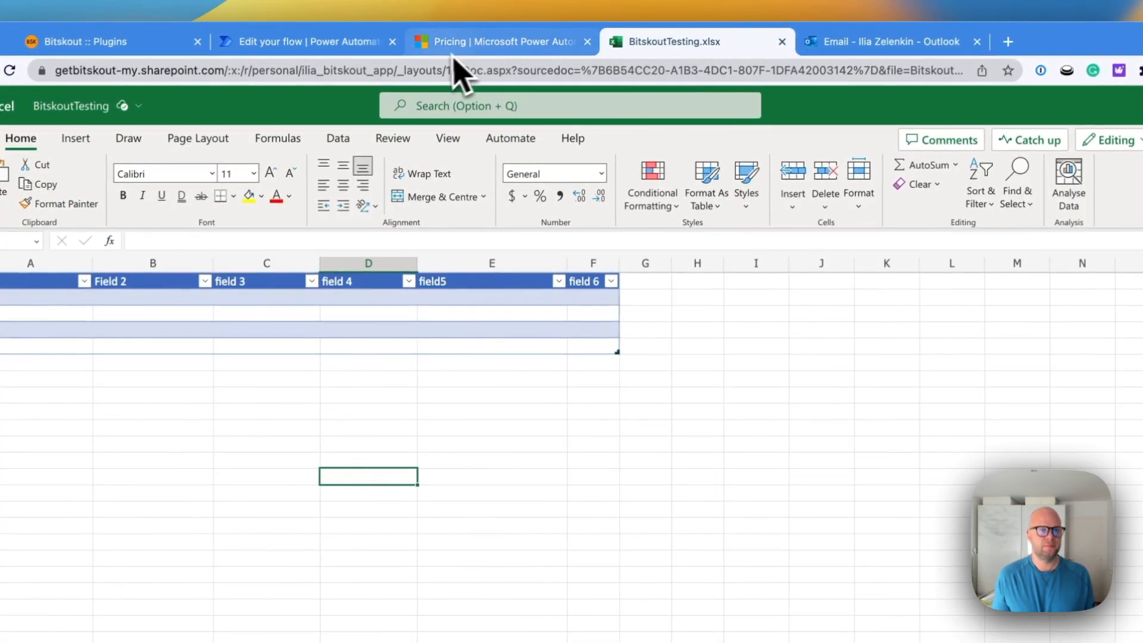
left_click(353, 48)
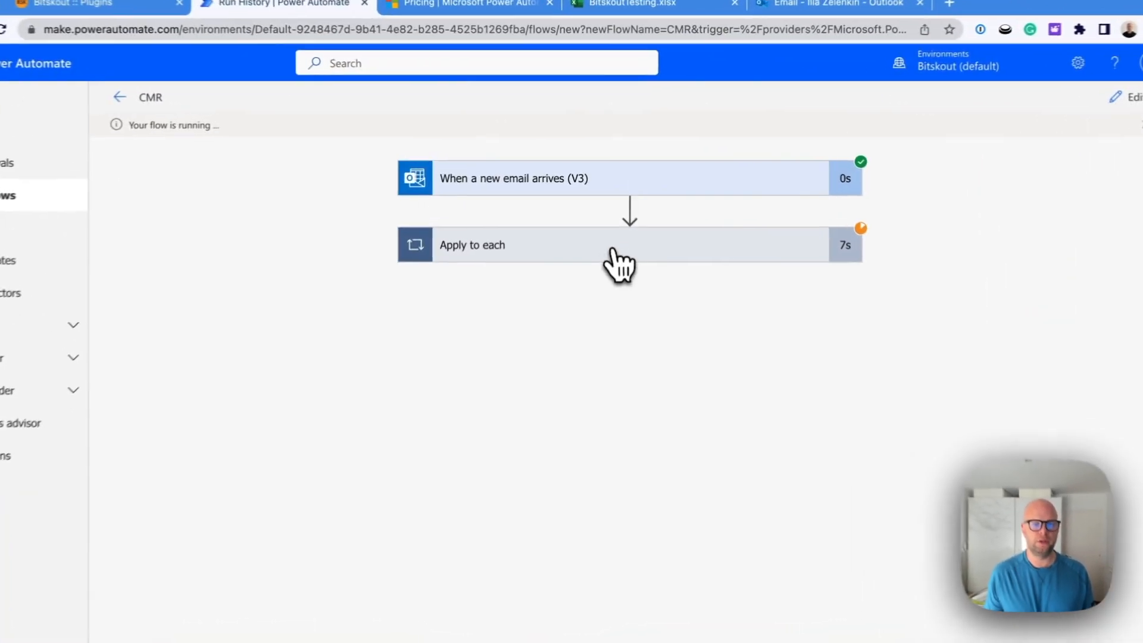
Step: Expand the Apply to each loop of the test run and copy the outputs JSON of Run Plugin for a File
left_click(615, 253)
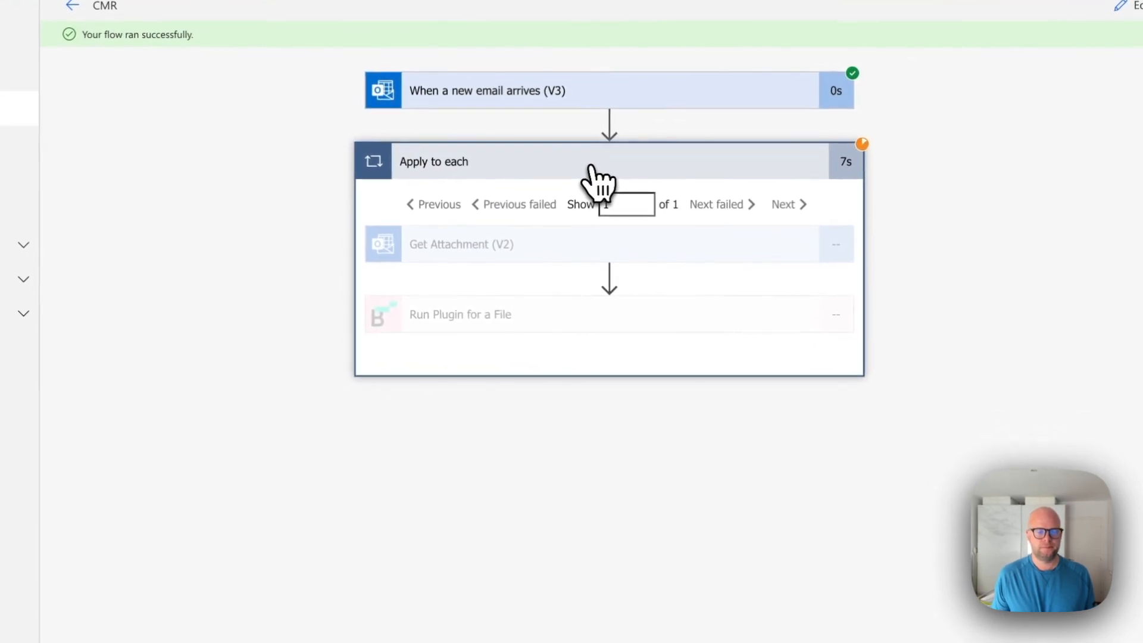
left_click(742, 316)
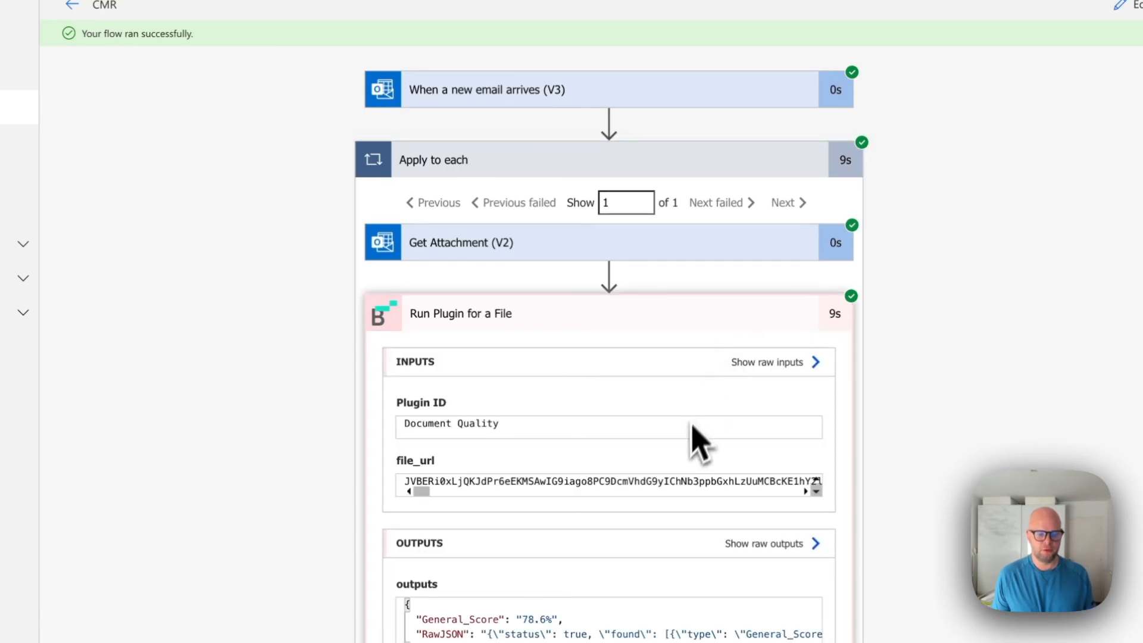
scroll(688, 458, "down", 1)
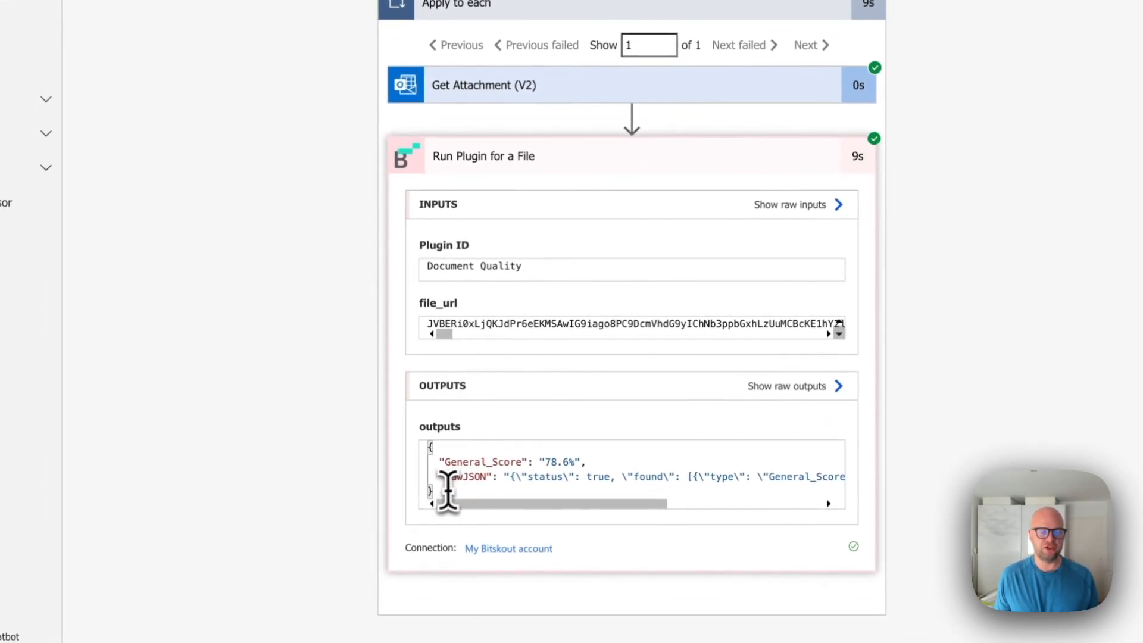
left_click_drag(439, 489, 420, 440)
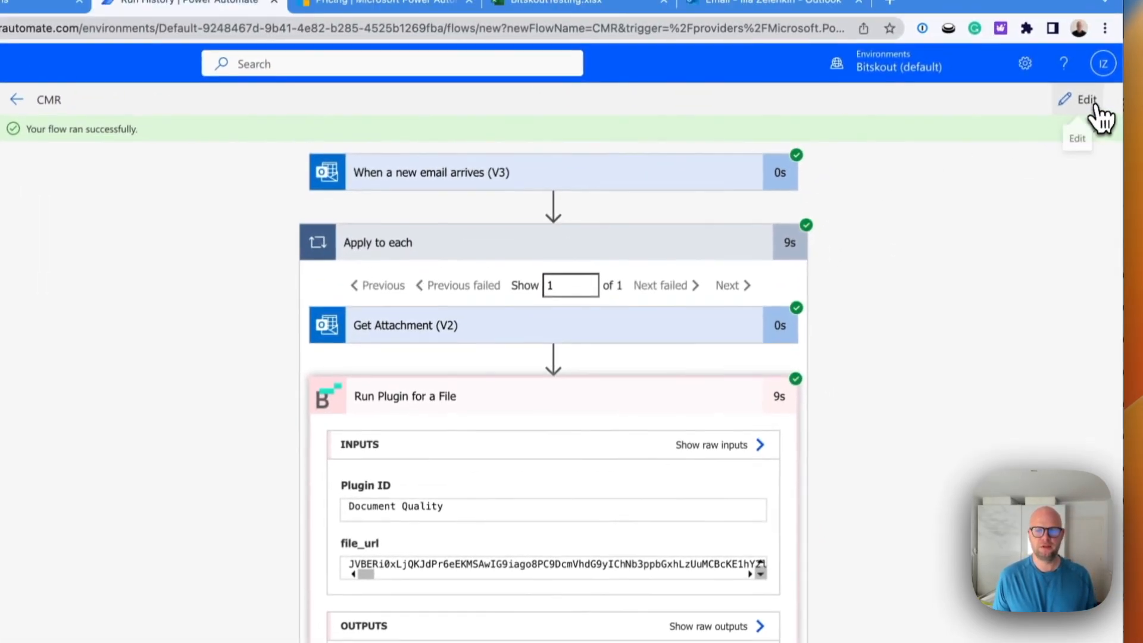
Step: Edit the flow to add a Parse JSON action after Run Plugin for a File, with the plugin's outputs as its Content
left_click(1094, 106)
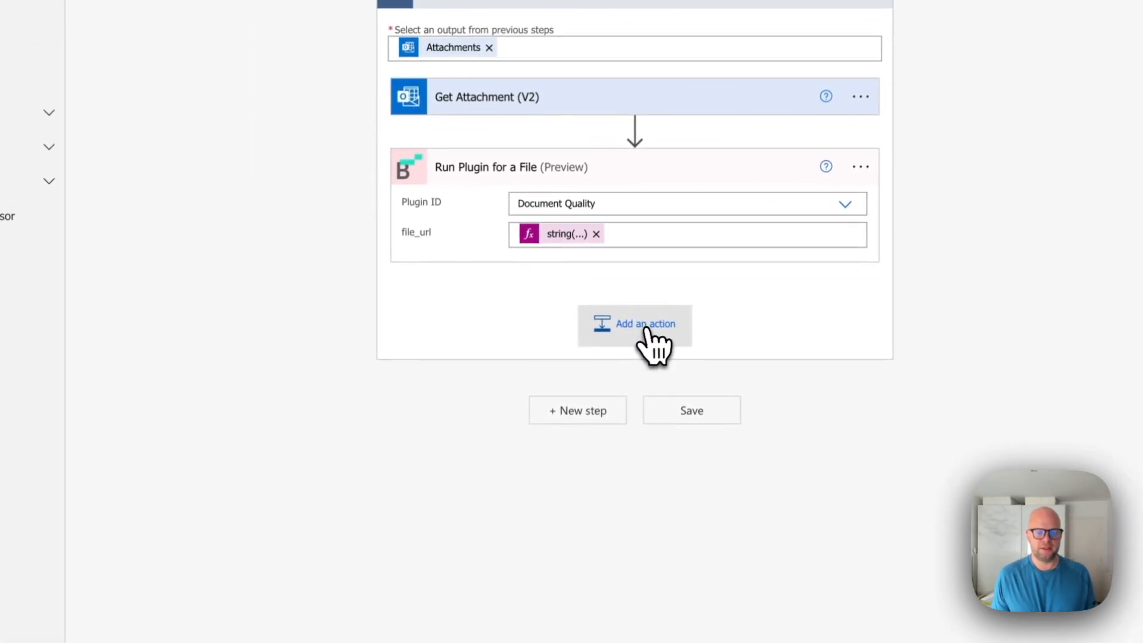
left_click(562, 556)
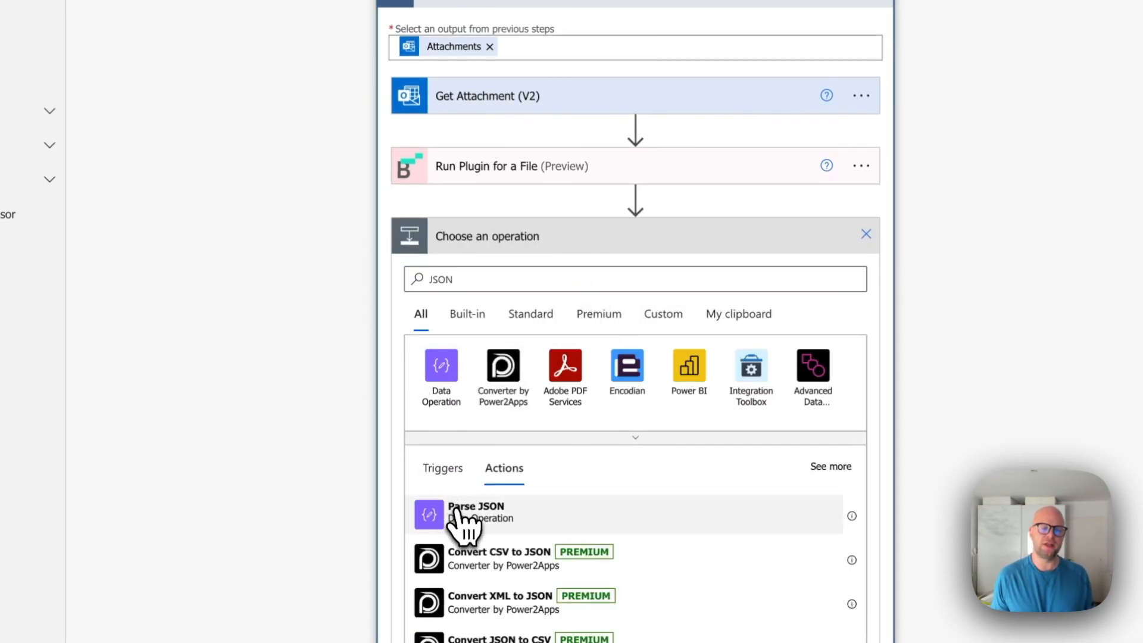
left_click(462, 523)
left_click(689, 277)
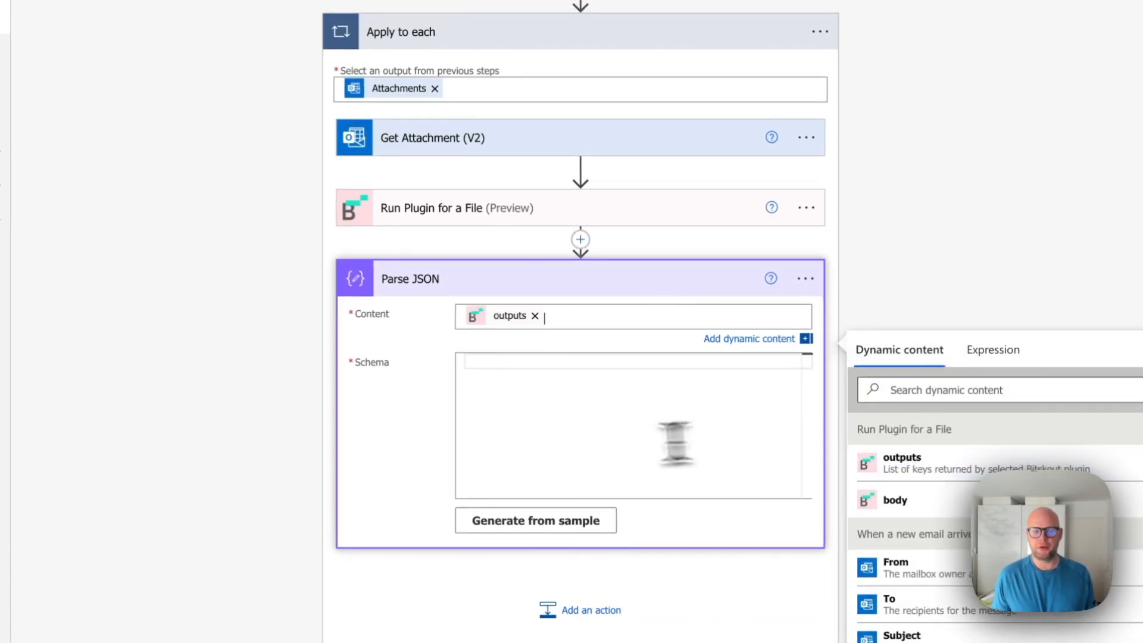
Step: Generate the Parse JSON schema from a sample, using the copied payload with General_Score and RawJSON
left_click(568, 500)
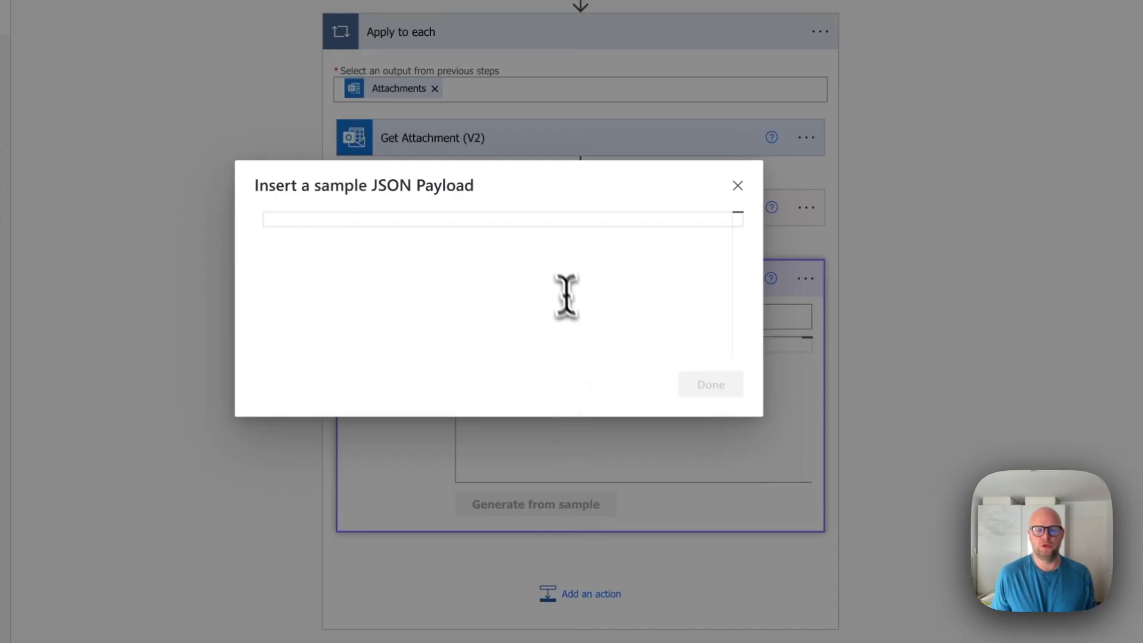
key("ctrl+v")
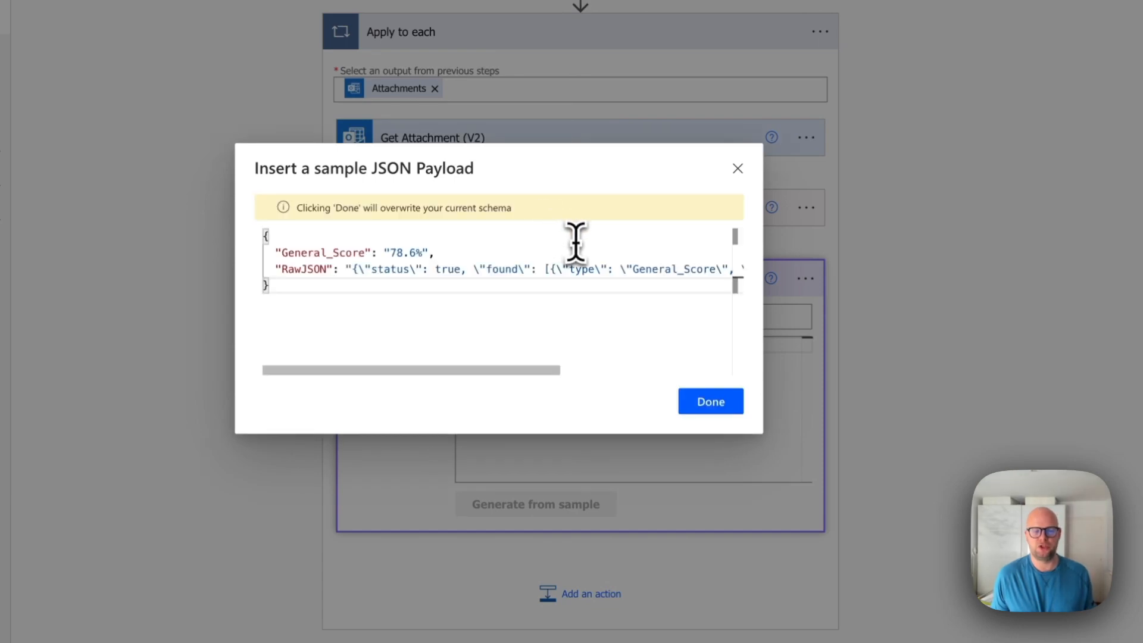
left_click(683, 412)
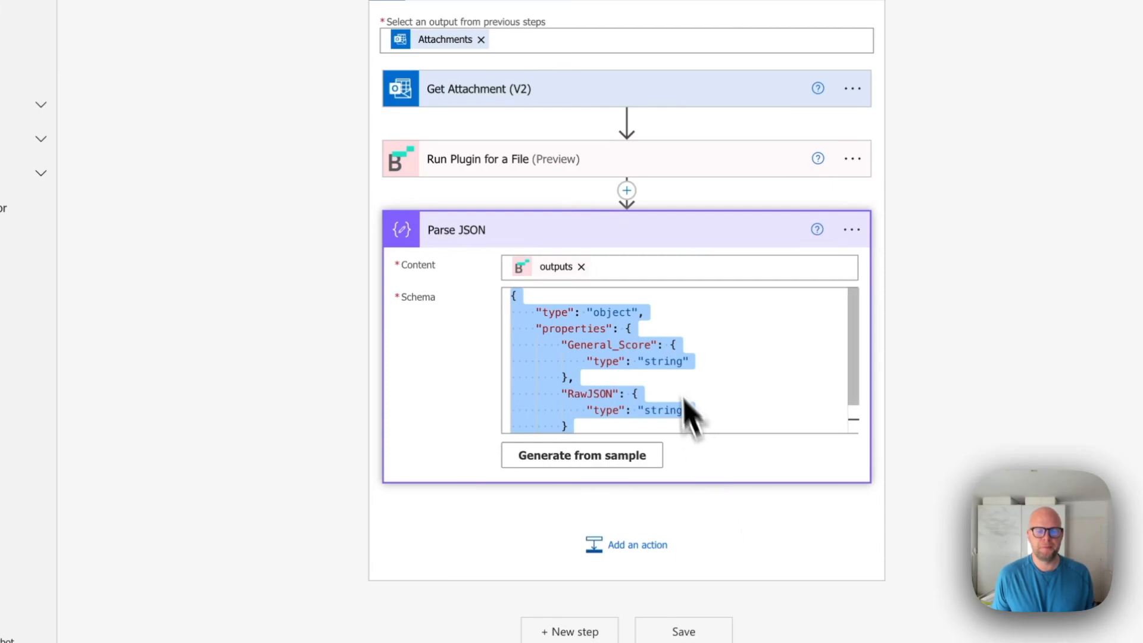
scroll(679, 387, "down", 1)
scroll(593, 381, "up", 1)
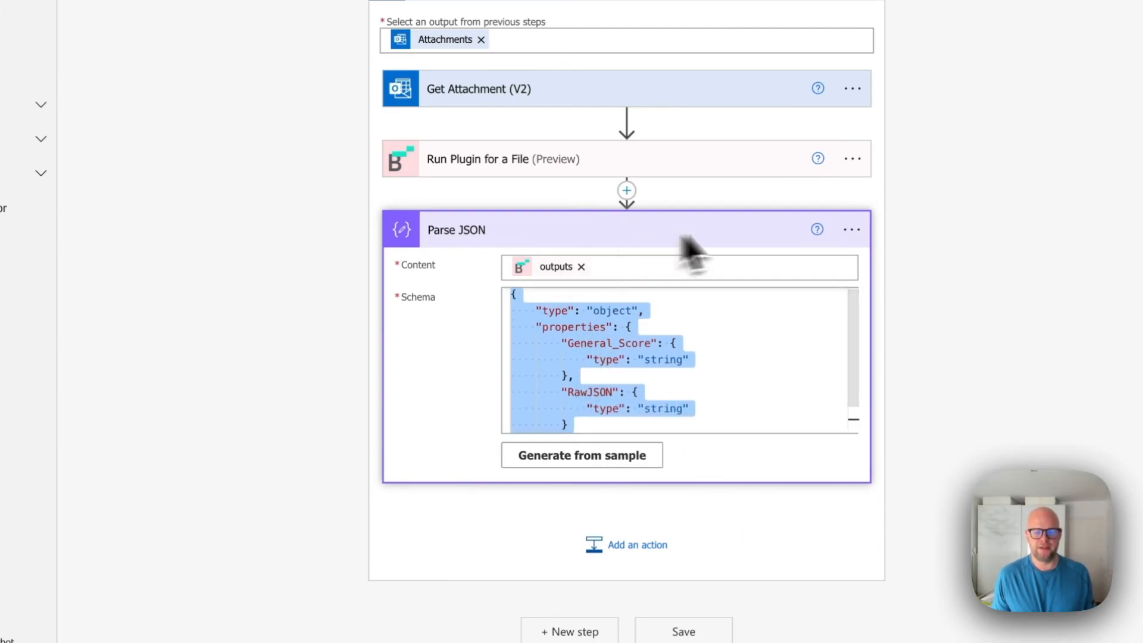
left_click(680, 512)
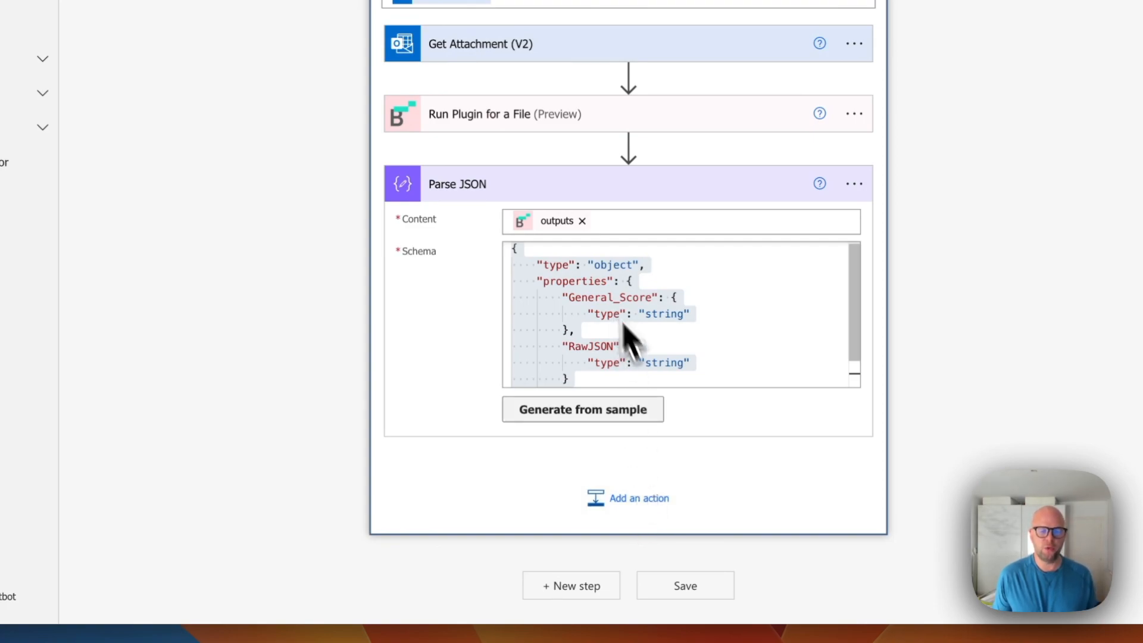
Step: Add a second Bitskout Run Plugin for a File action after Parse JSON and set its Plugin ID to CMR
left_click(661, 504)
scroll(690, 304, "down", 3)
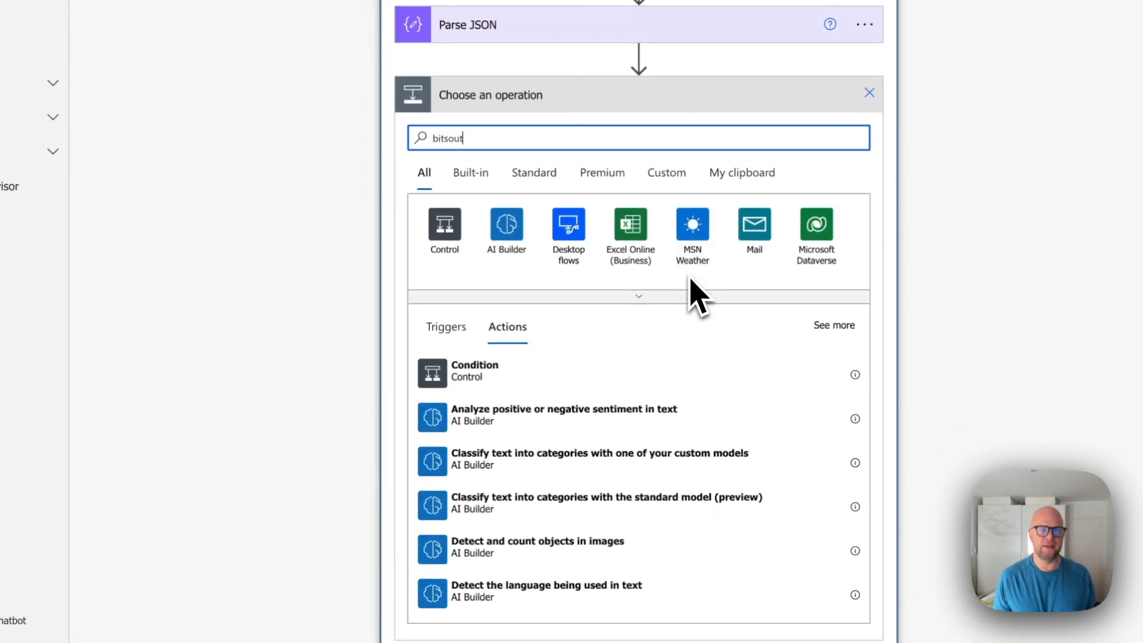
type("bitsout")
key("BackSpace")
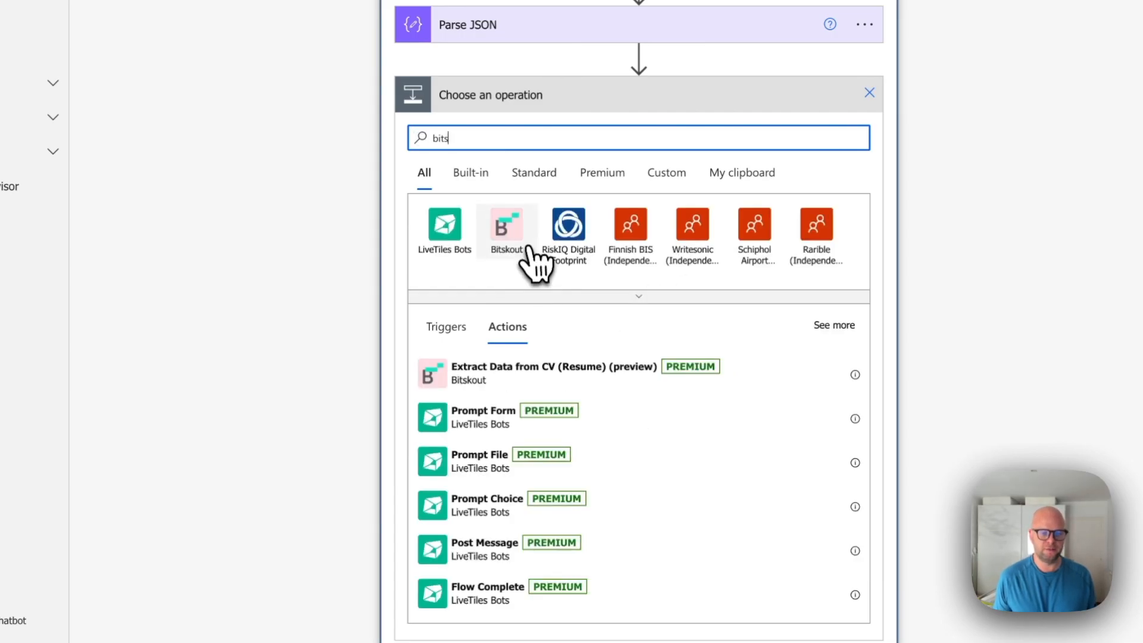
left_click(516, 241)
scroll(566, 310, "down", 4)
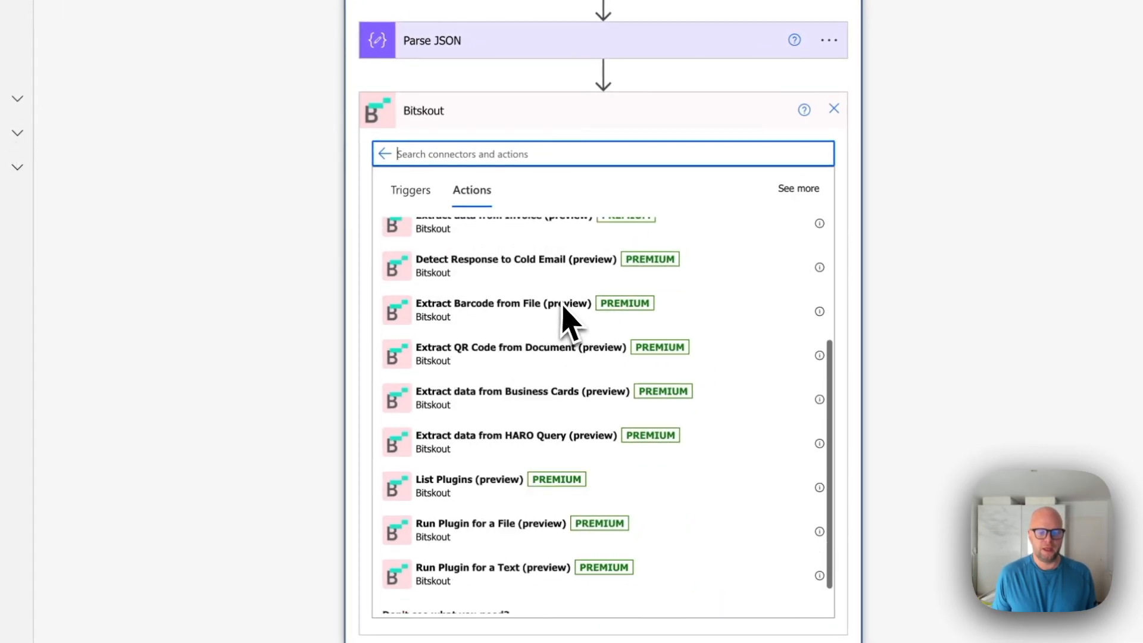
left_click(492, 498)
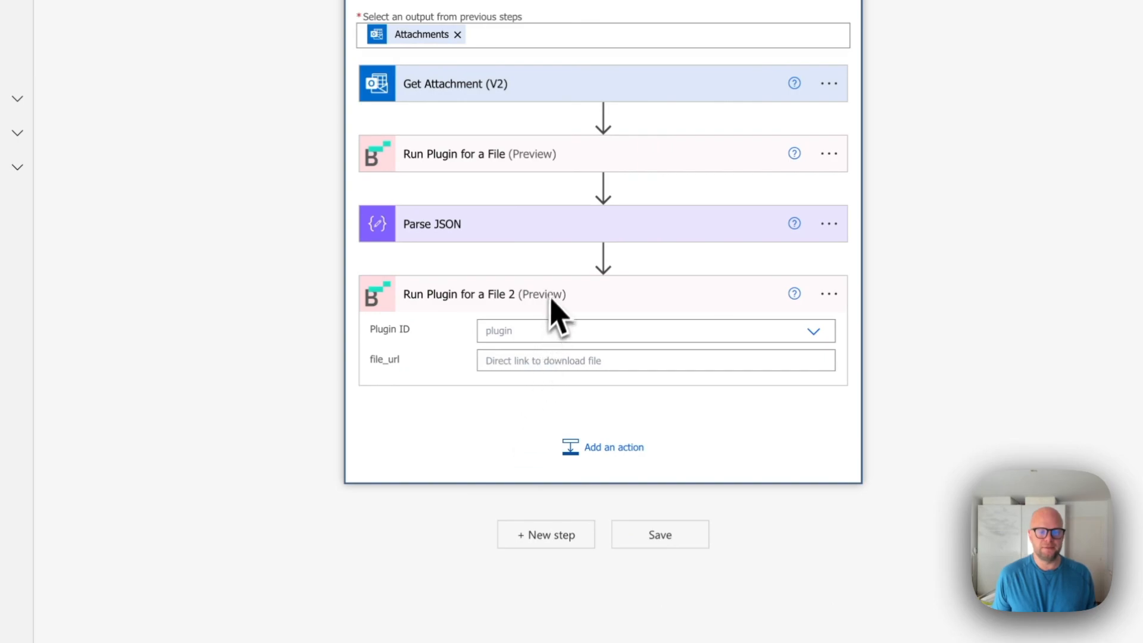
left_click(715, 332)
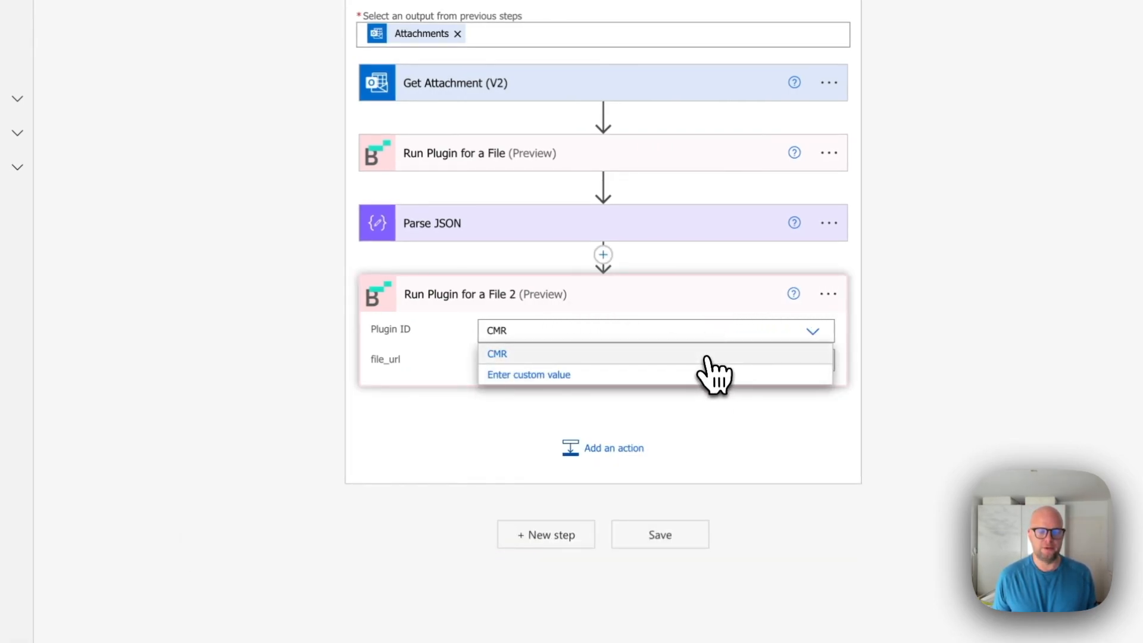
left_click(718, 357)
Step: Set file_url of Run Plugin for a File 2 to a string() expression wrapping the Content Bytes output of Get Attachment (V2)
left_click(1015, 393)
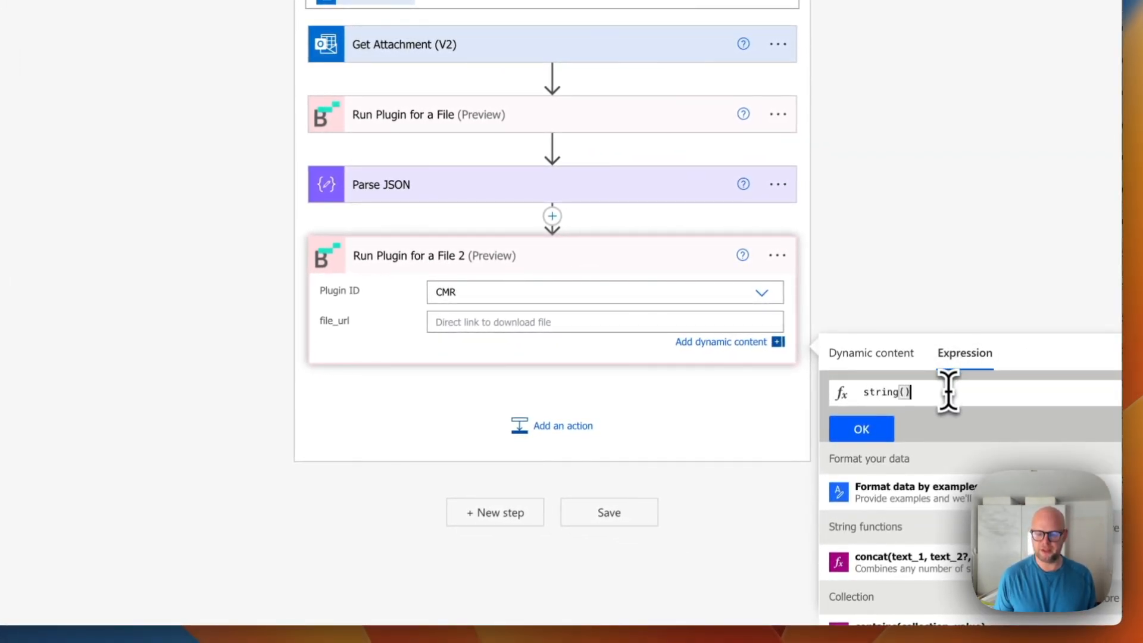
left_click(875, 378)
scroll(952, 473, "down", 3)
scroll(968, 528, "down", 6)
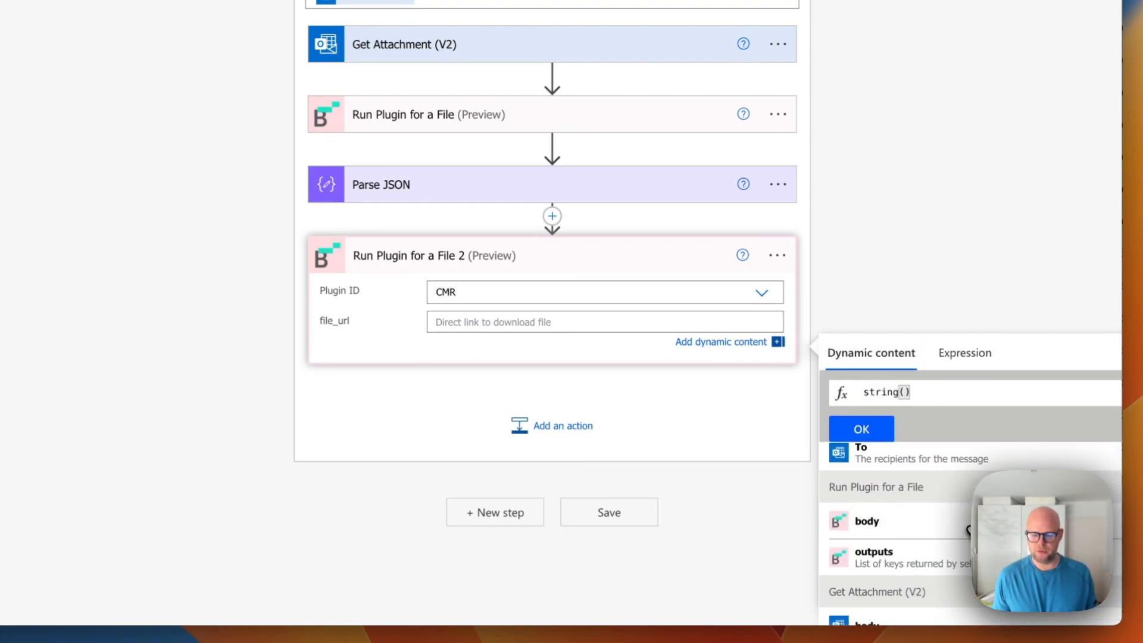
scroll(968, 528, "down", 3)
left_click(926, 487)
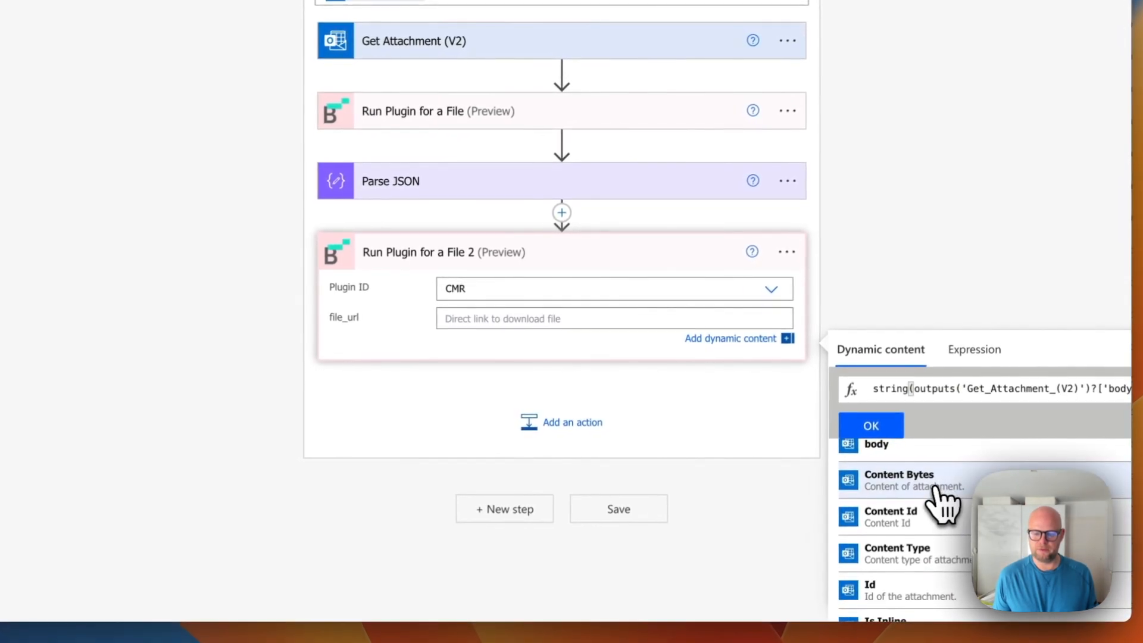
left_click(875, 430)
left_click(671, 422)
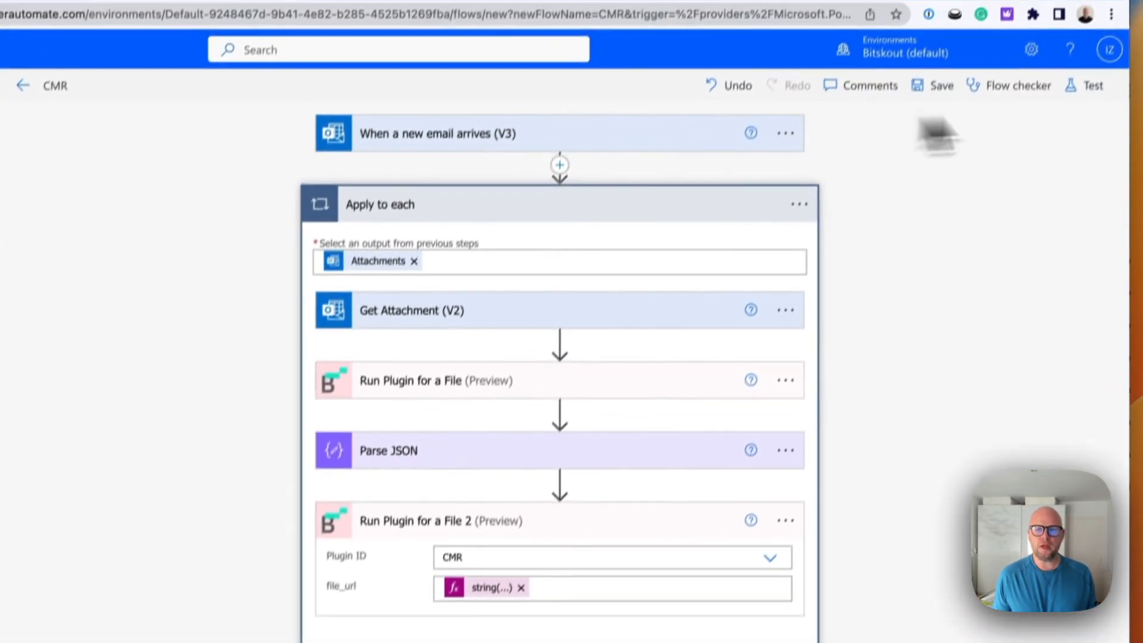
Step: Save and test the CMR flow, and return to its details page with the run history
left_click(1093, 85)
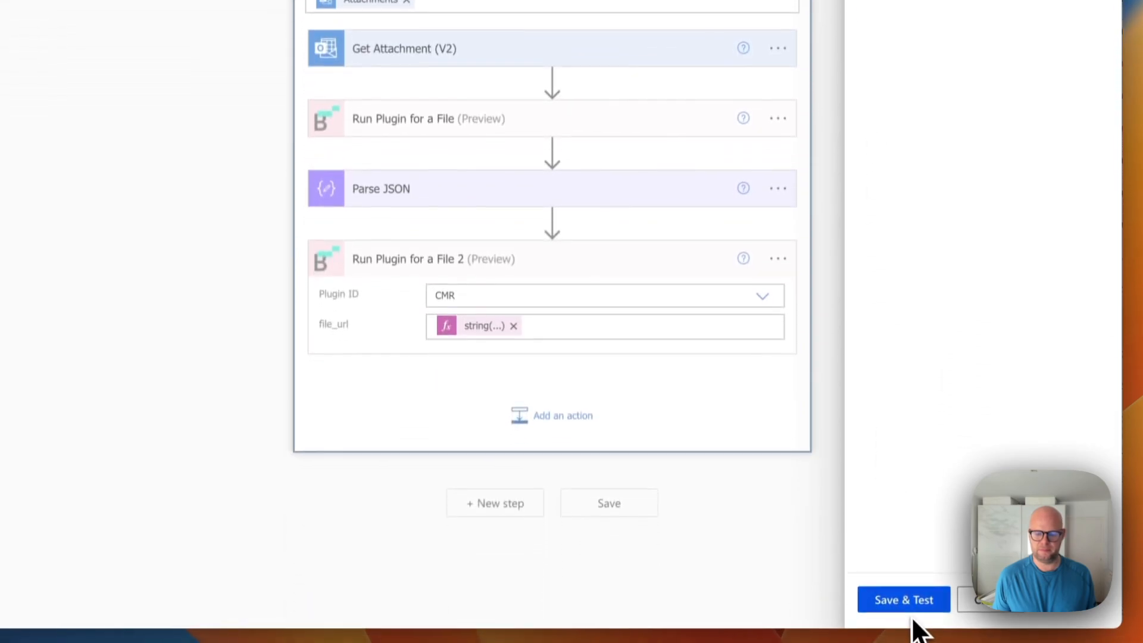
left_click(902, 598)
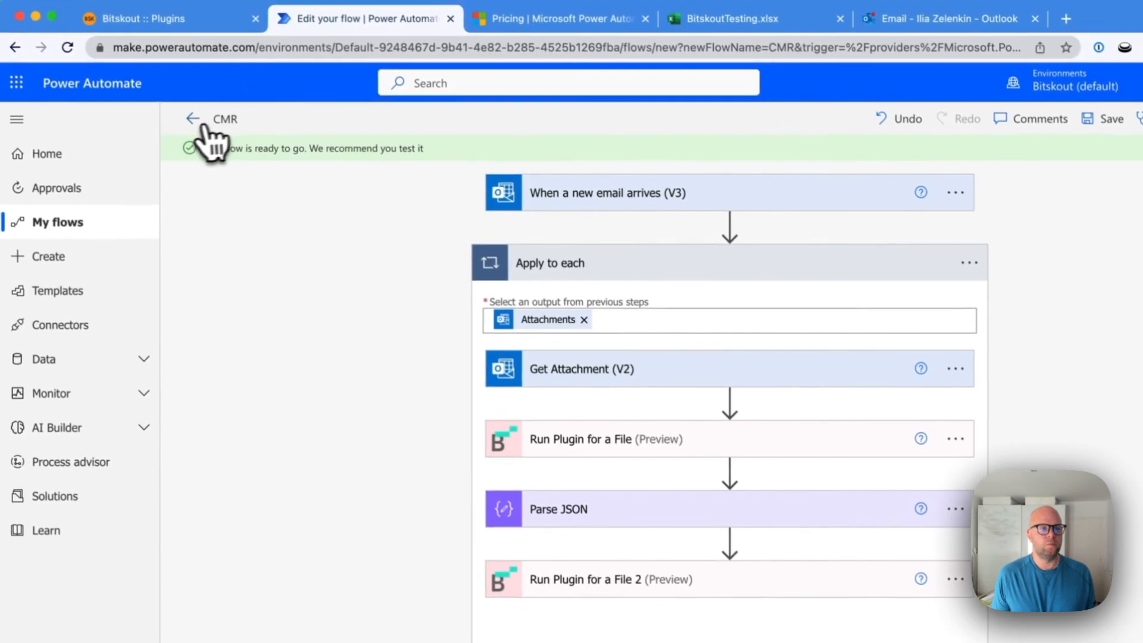
left_click(199, 121)
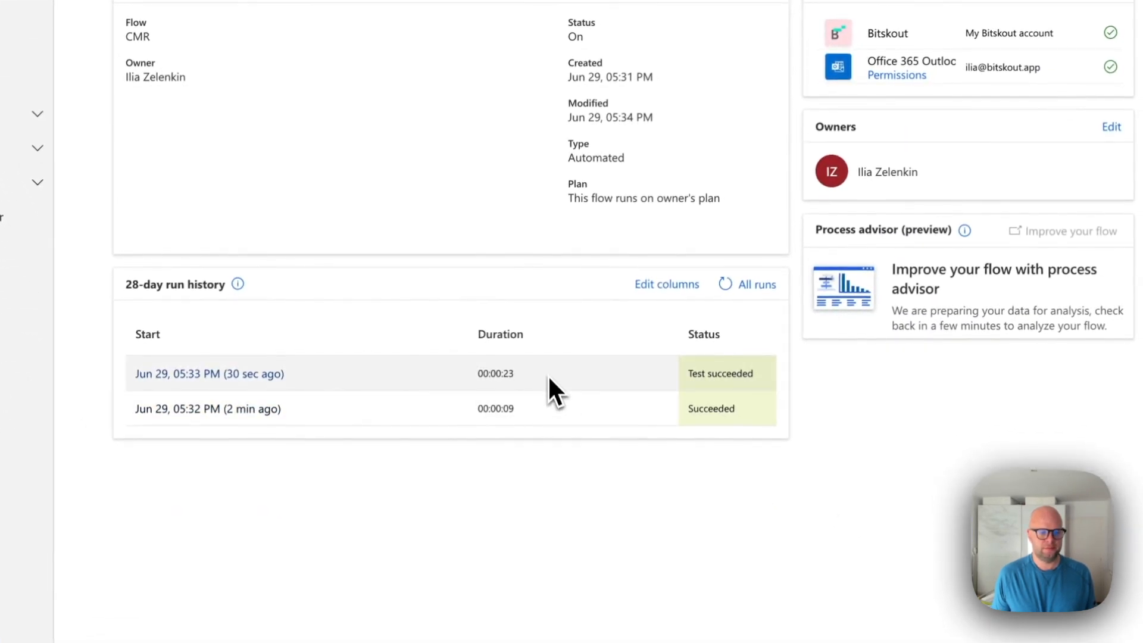
Step: Open the latest test run and copy the outputs JSON of Run Plugin for a File 2 inside Apply to each
left_click(280, 388)
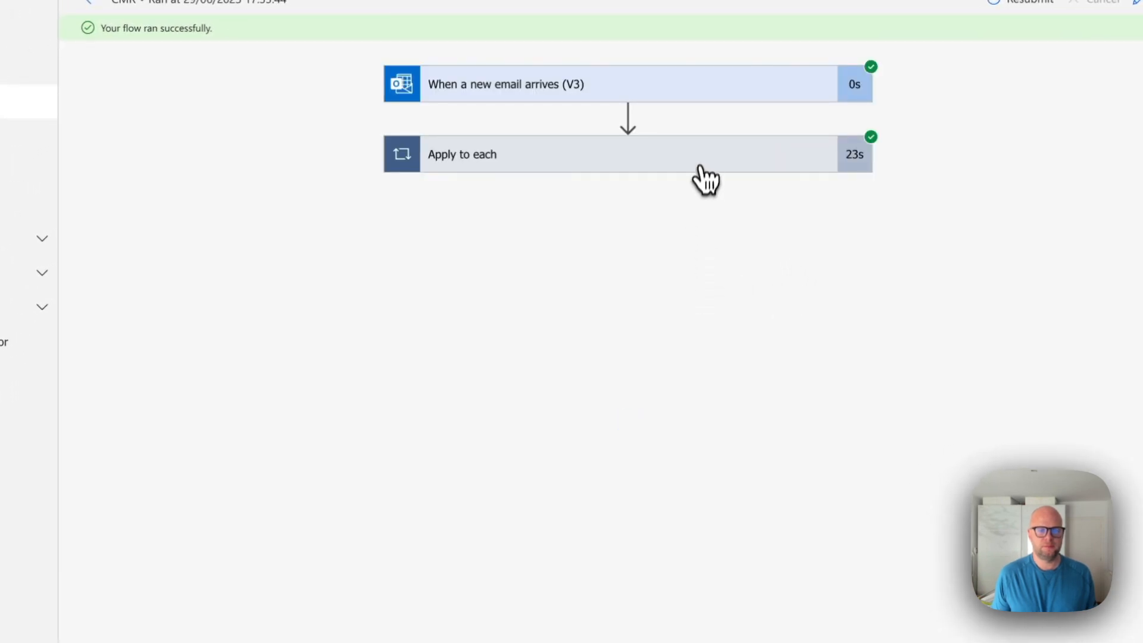
left_click(705, 172)
left_click(617, 458)
scroll(624, 473, "down", 7)
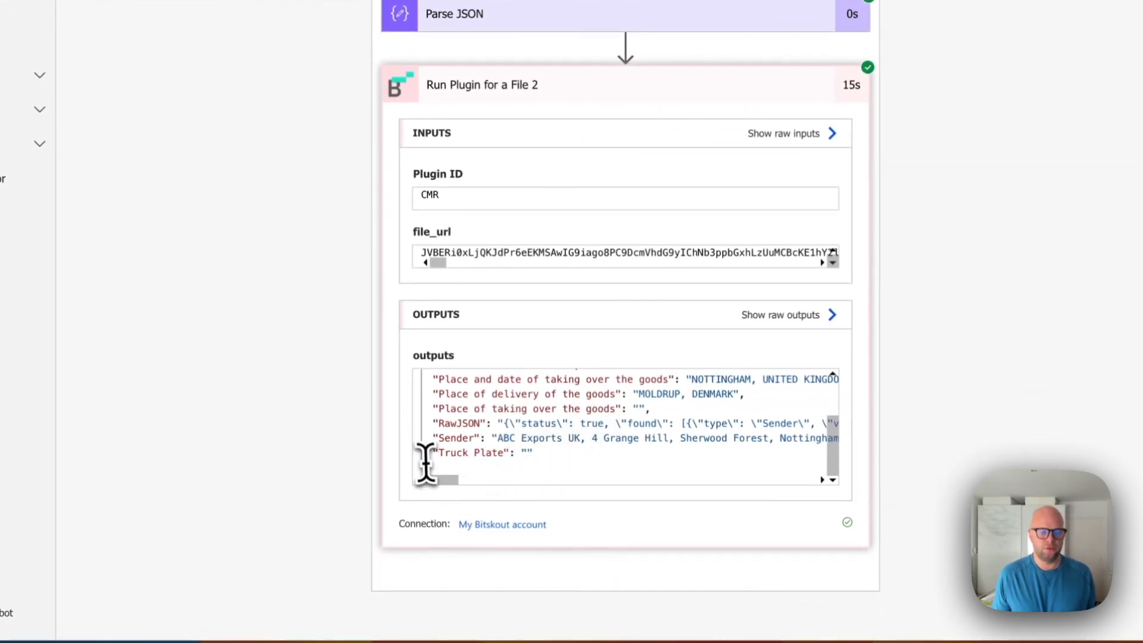
left_click_drag(423, 445, 423, 376)
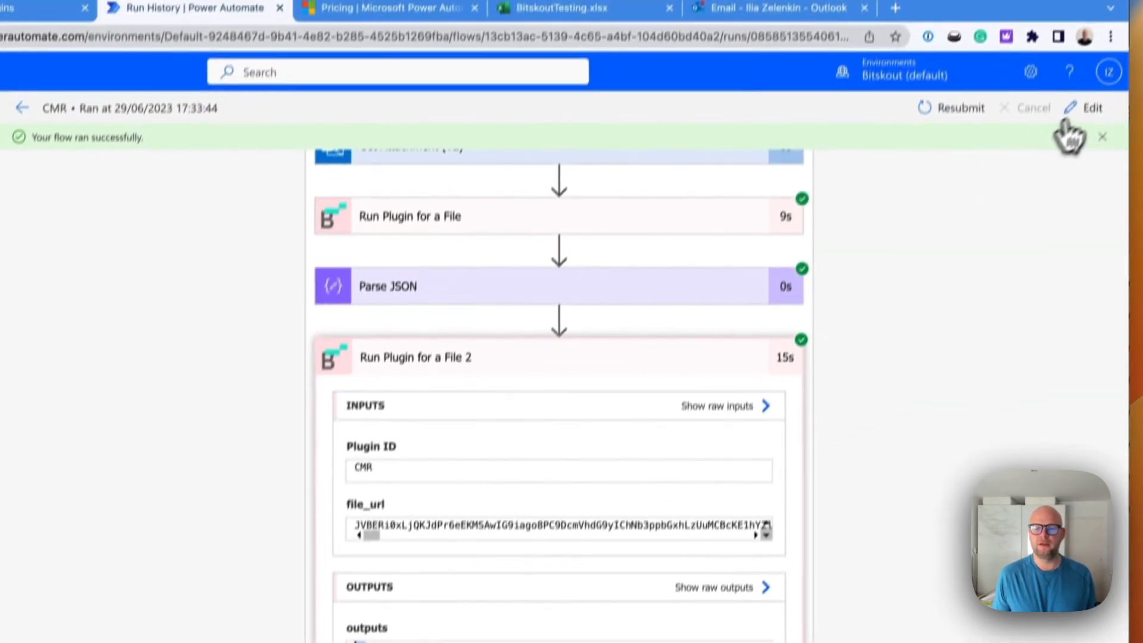
Step: Reopen the CMR flow for editing and add a Parse JSON action after Run Plugin for a File 2 inside Apply to each
left_click(1072, 114)
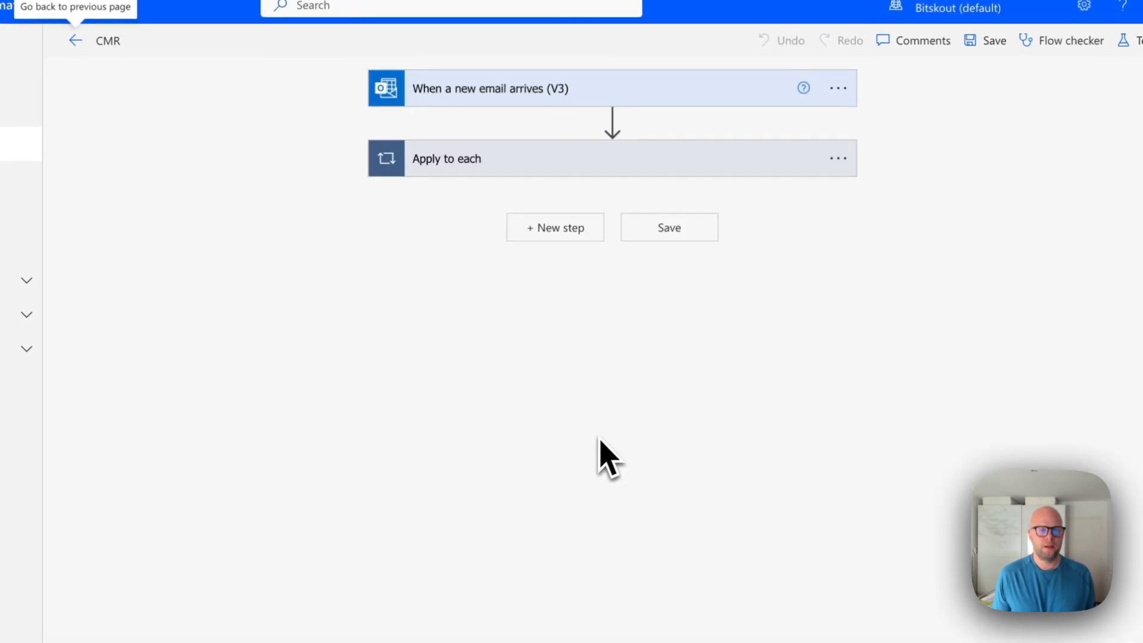
left_click(602, 173)
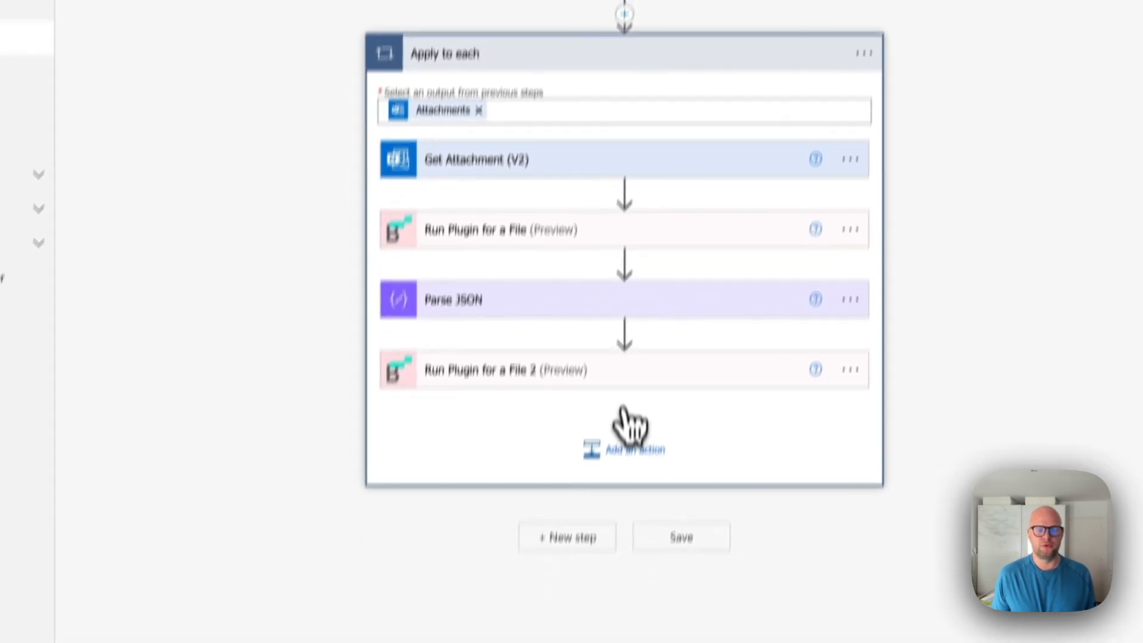
left_click(613, 557)
type("Parse")
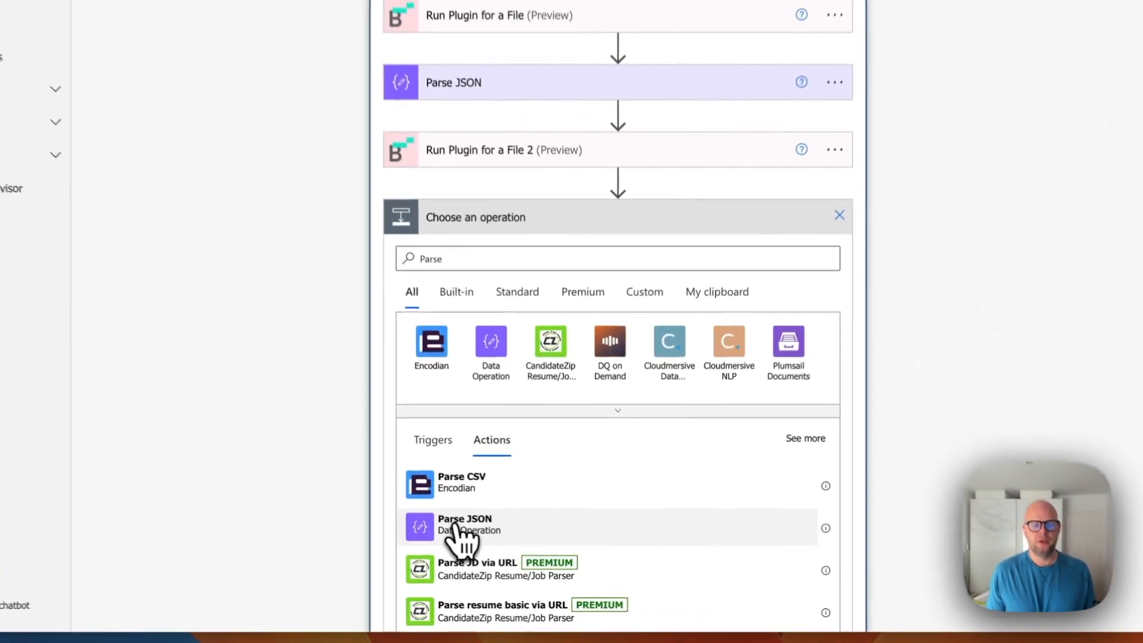
left_click(510, 541)
Step: Set Parse JSON 2's Content to the outputs of Run Plugin for a File 2 and generate its schema from the copied CMR JSON sample
left_click(592, 245)
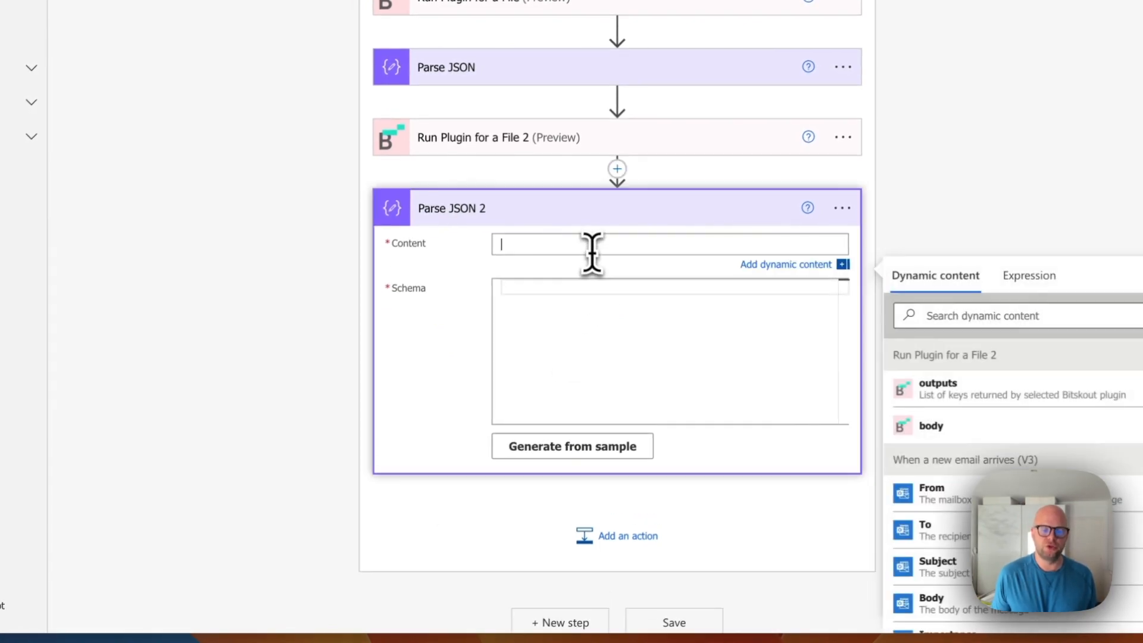
left_click(905, 438)
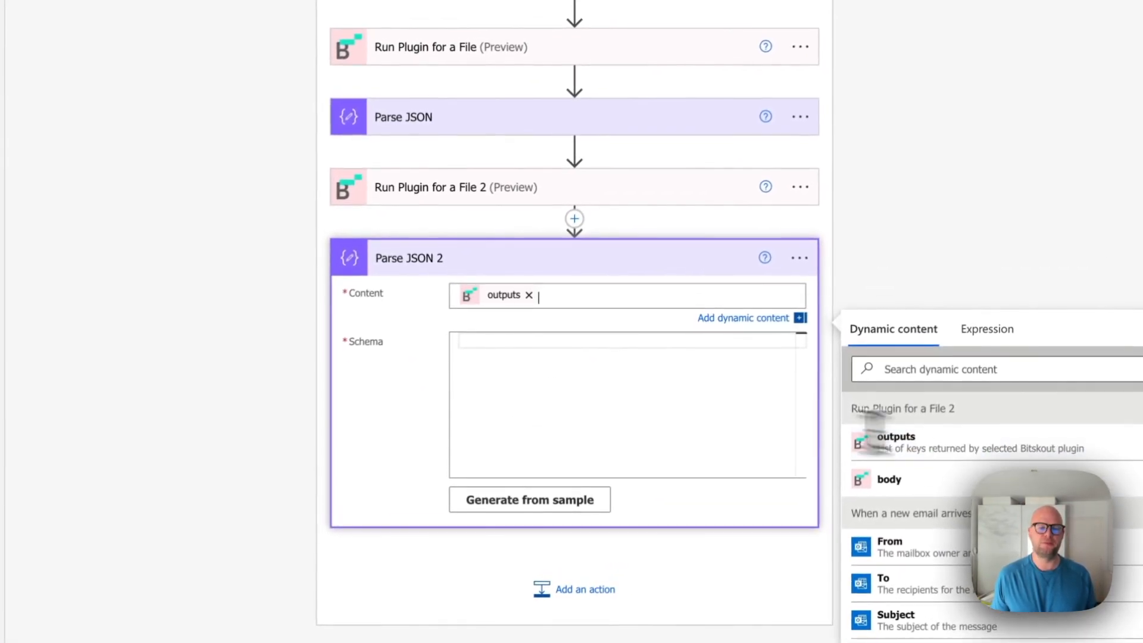
left_click(654, 362)
left_click(557, 485)
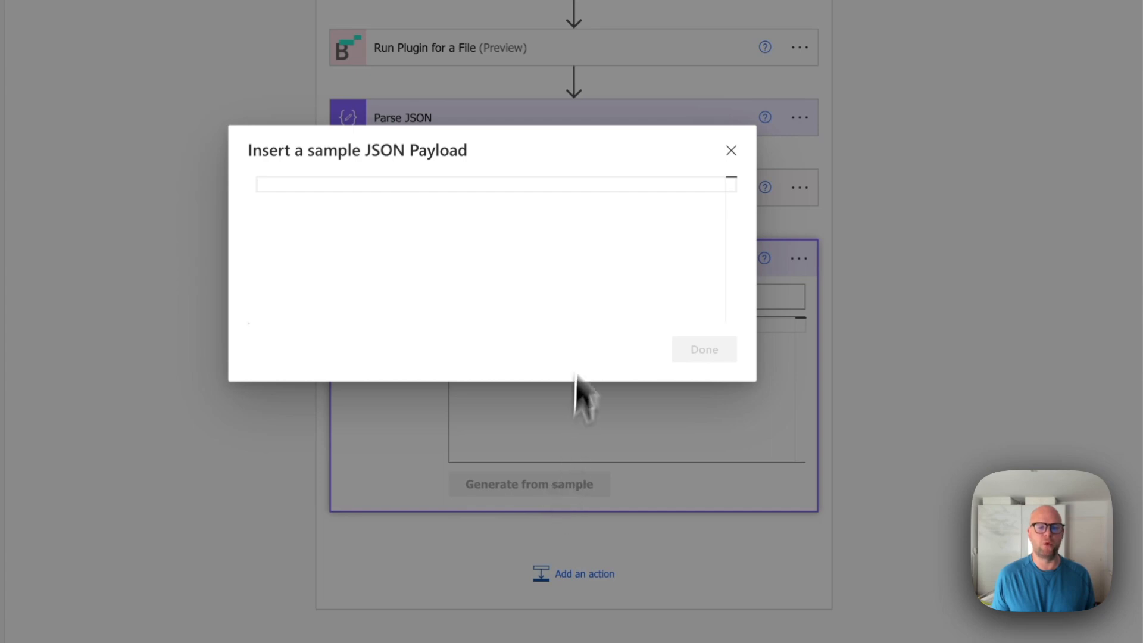
left_click(568, 187)
key("ctrl+v")
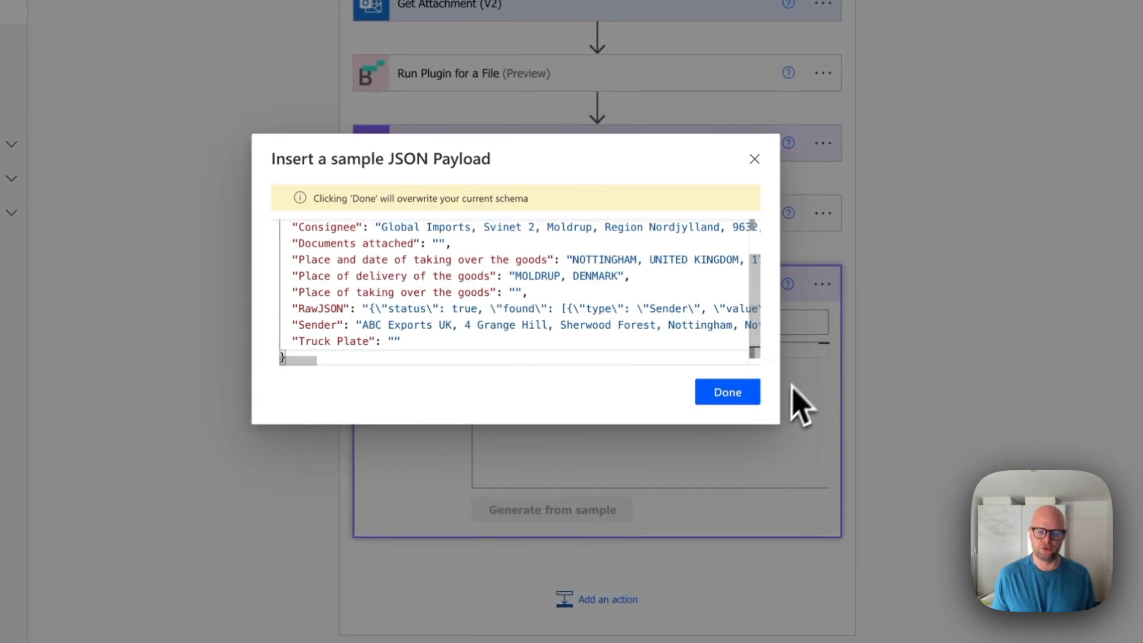
left_click(740, 398)
Step: Add an Excel Online (Business) Add a row into a table action after Parse JSON 2 and set its Location to OneDrive for Business
scroll(740, 421, "down", 10)
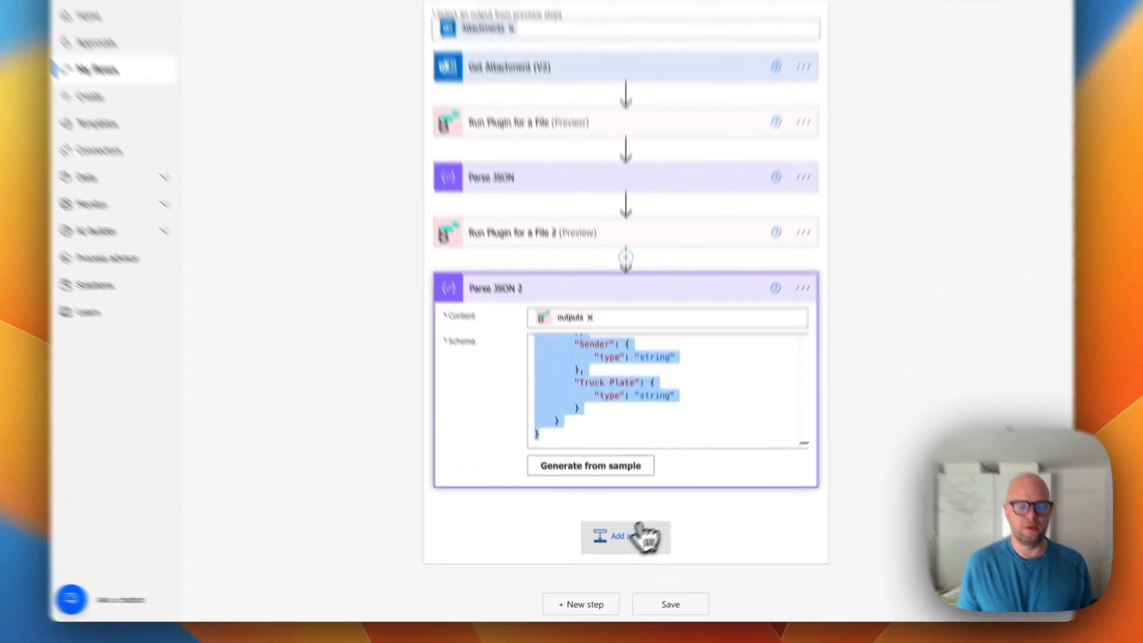
left_click(646, 535)
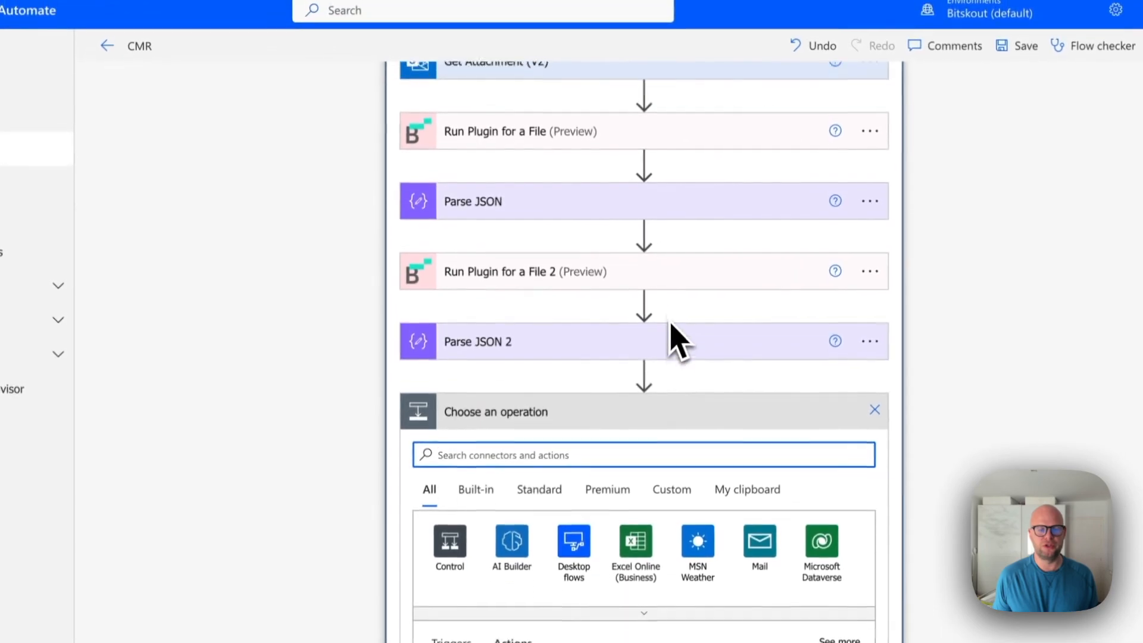
scroll(684, 235, "down", 3)
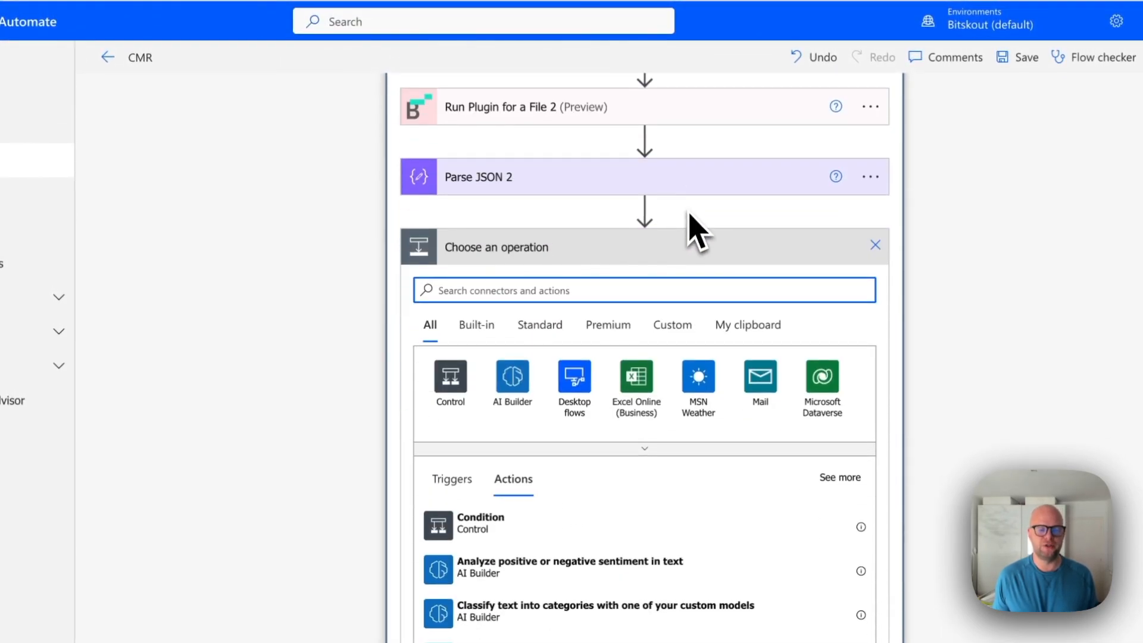
left_click(599, 235)
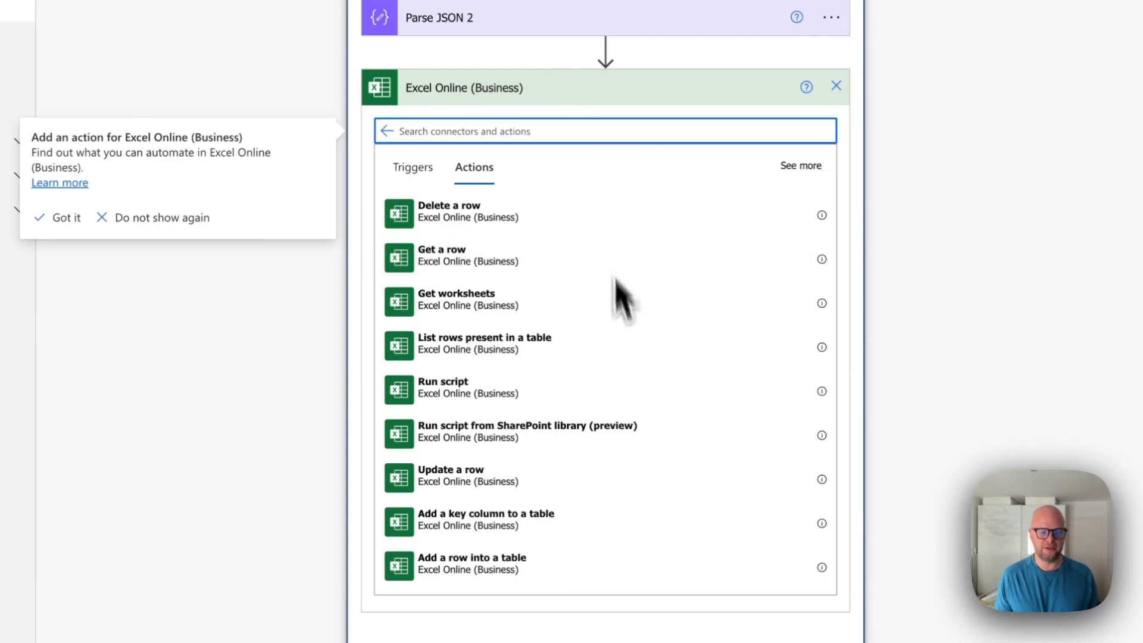
scroll(665, 479, "down", 2)
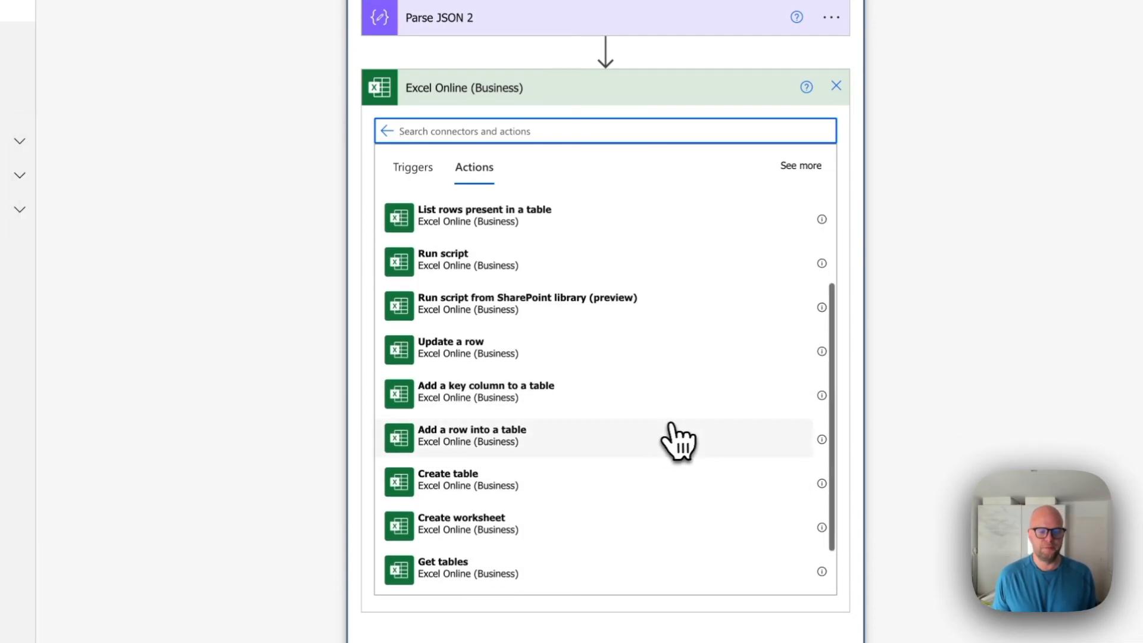
left_click(511, 438)
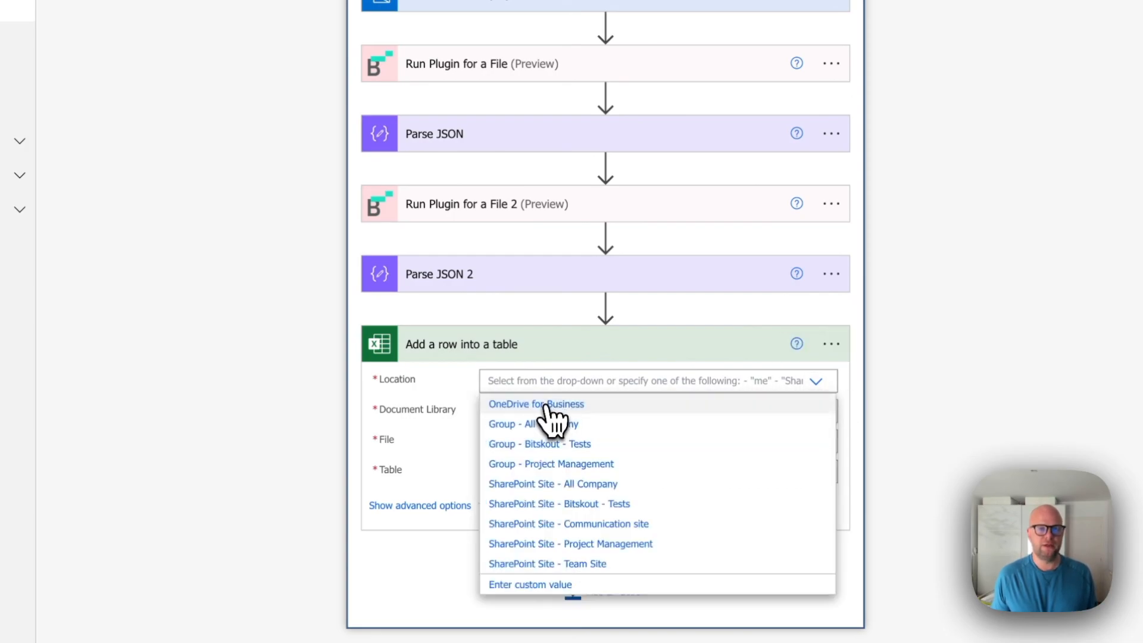
left_click(546, 405)
Step: Switch to the BitskoutTesting.xlsx workbook and clear the existing data from row 6 of the table
left_click(732, 41)
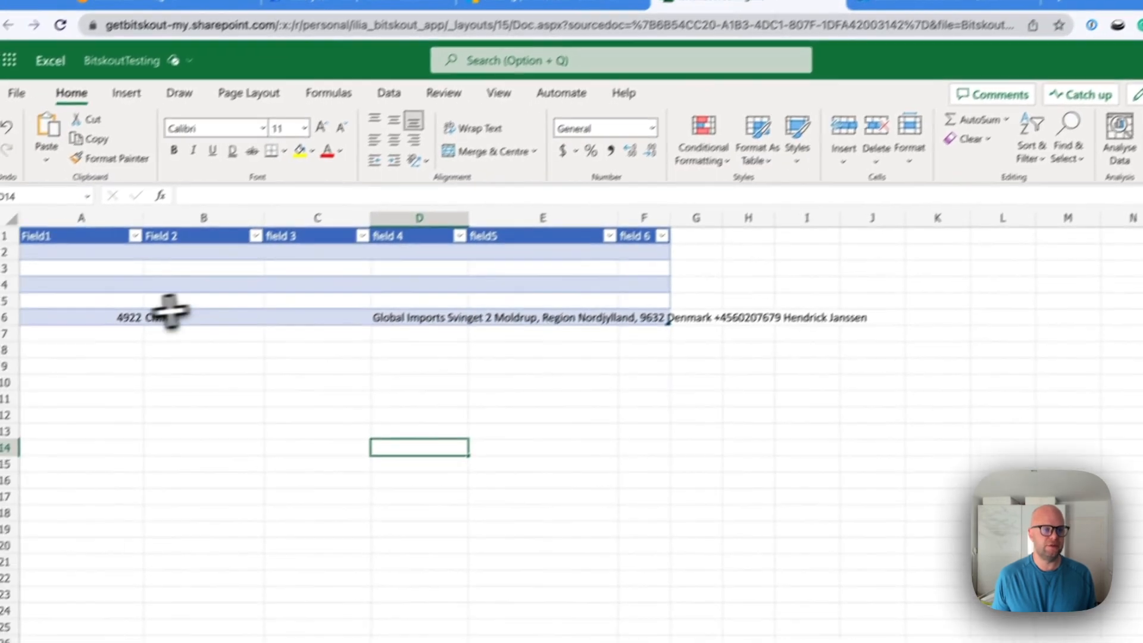
left_click_drag(74, 361, 582, 362)
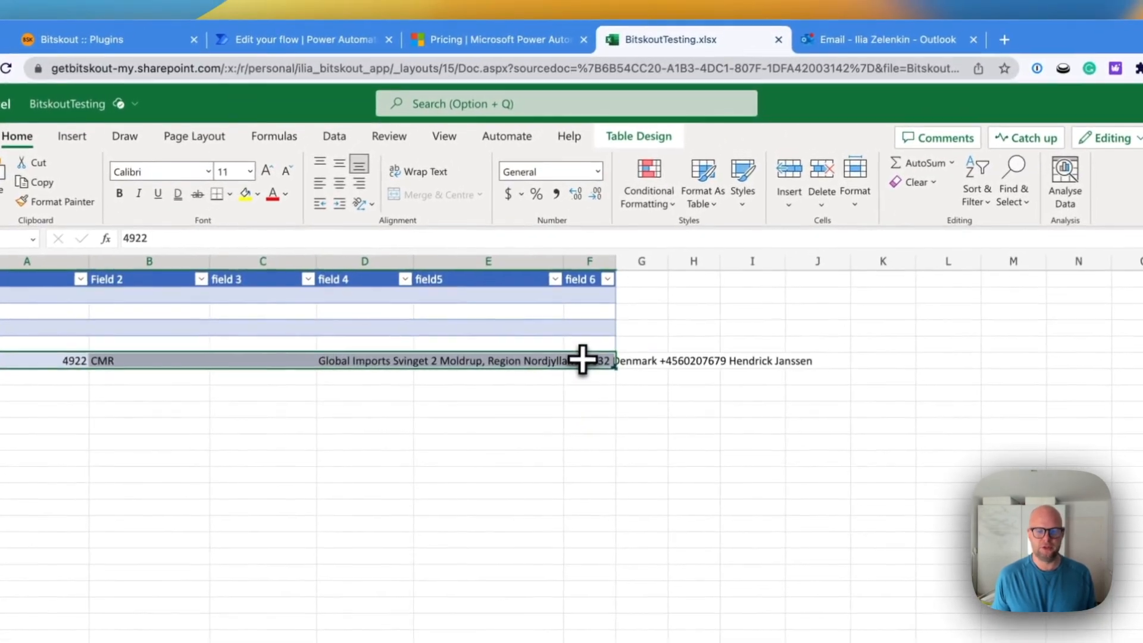
key("Delete")
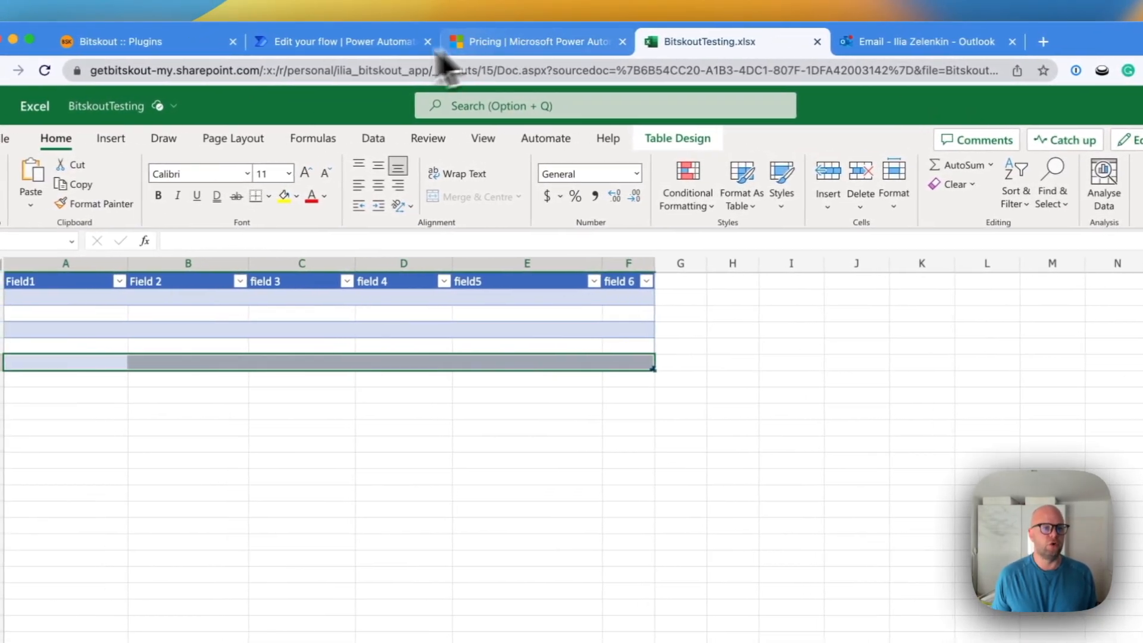
Step: Back in the flow, set Add a row into a table to Document Library OneDrive, File /BitskoutTesting.xlsx and Table Table1
left_click(357, 43)
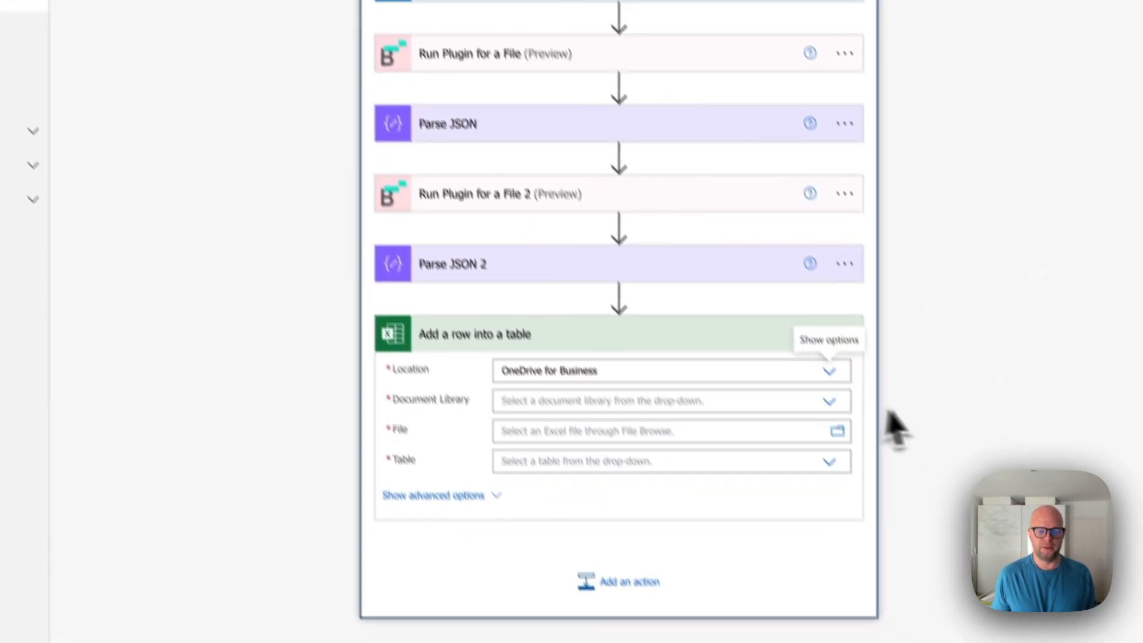
left_click(830, 403)
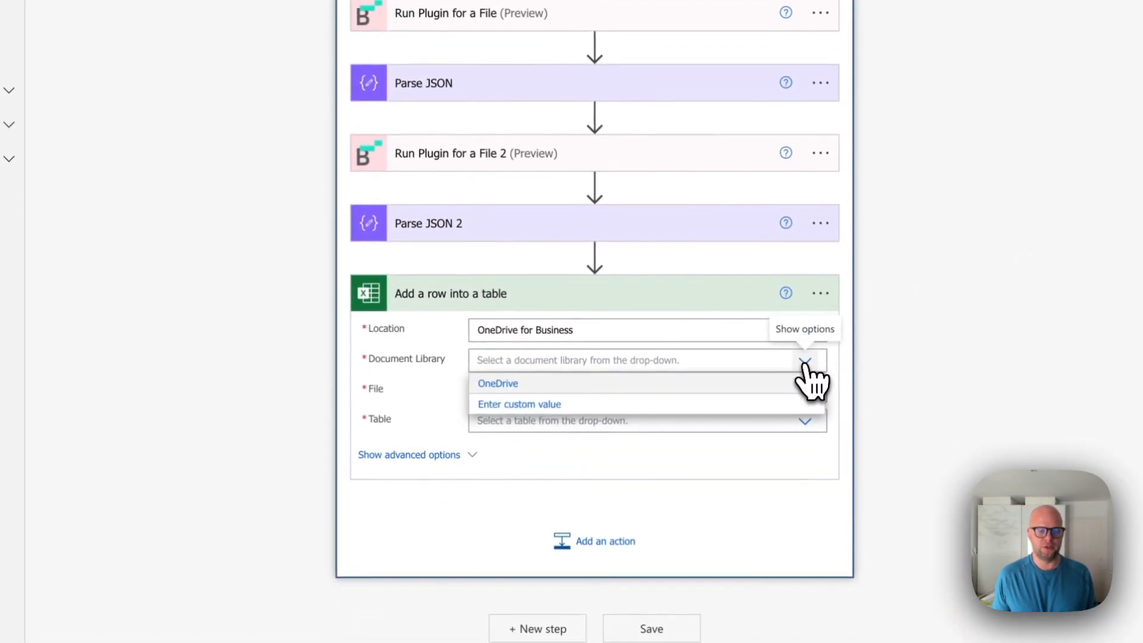
left_click(699, 386)
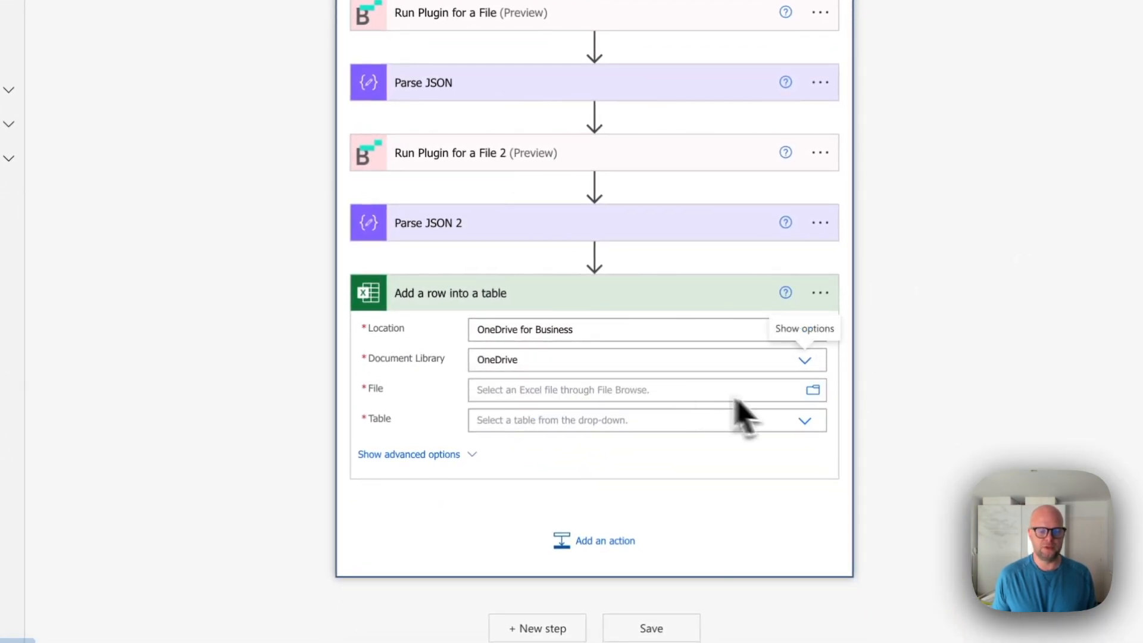
left_click(813, 389)
left_click(911, 227)
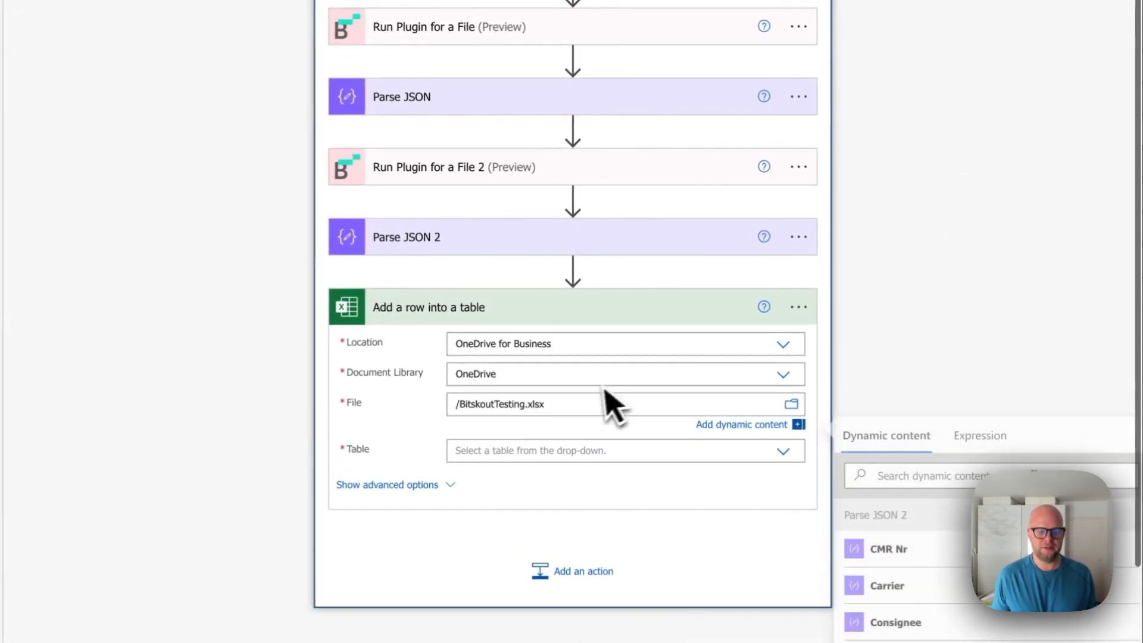
scroll(611, 405, "down", 2)
left_click(785, 317)
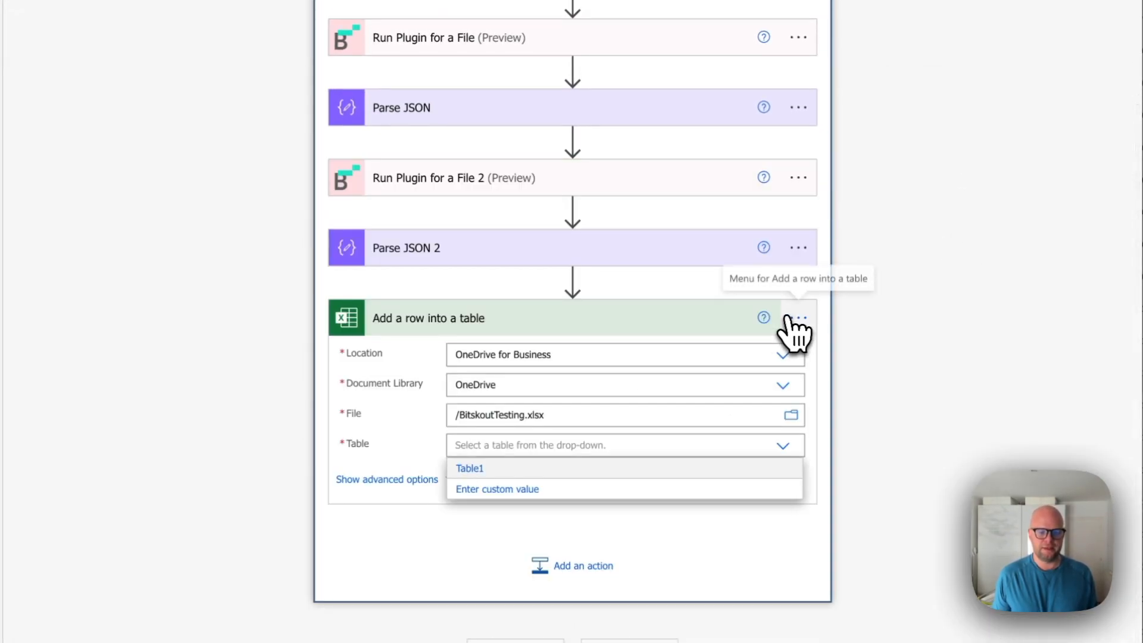
left_click(542, 468)
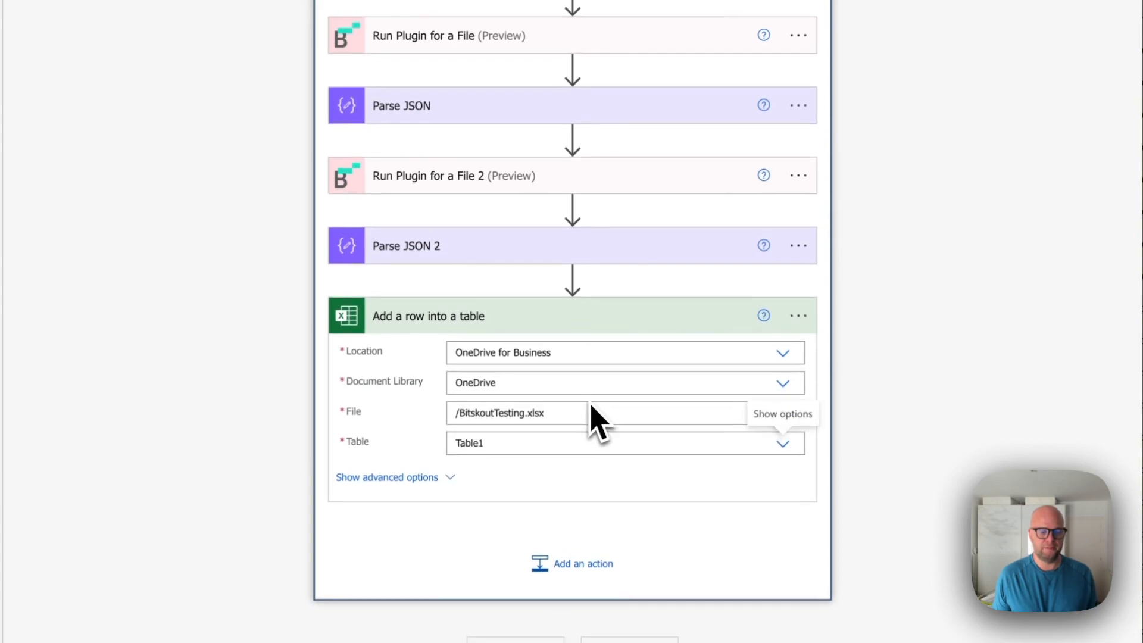
Step: Map Field1 of the Excel row to the General_Score output of the first Parse JSON action
scroll(538, 457, "down", 2)
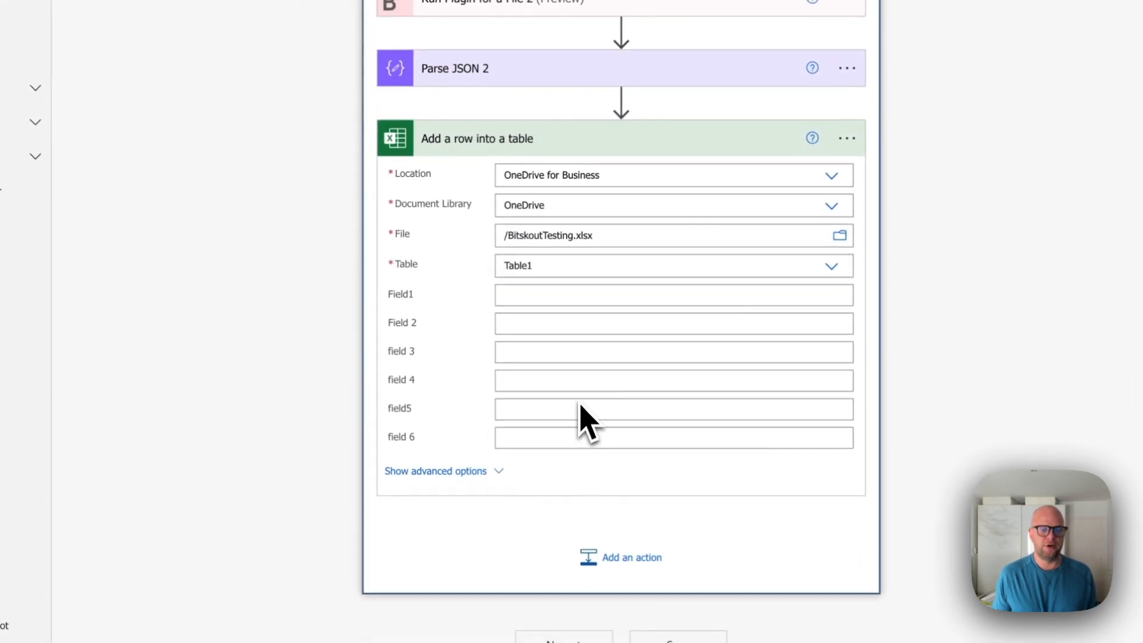
left_click(565, 303)
scroll(919, 386, "down", 5)
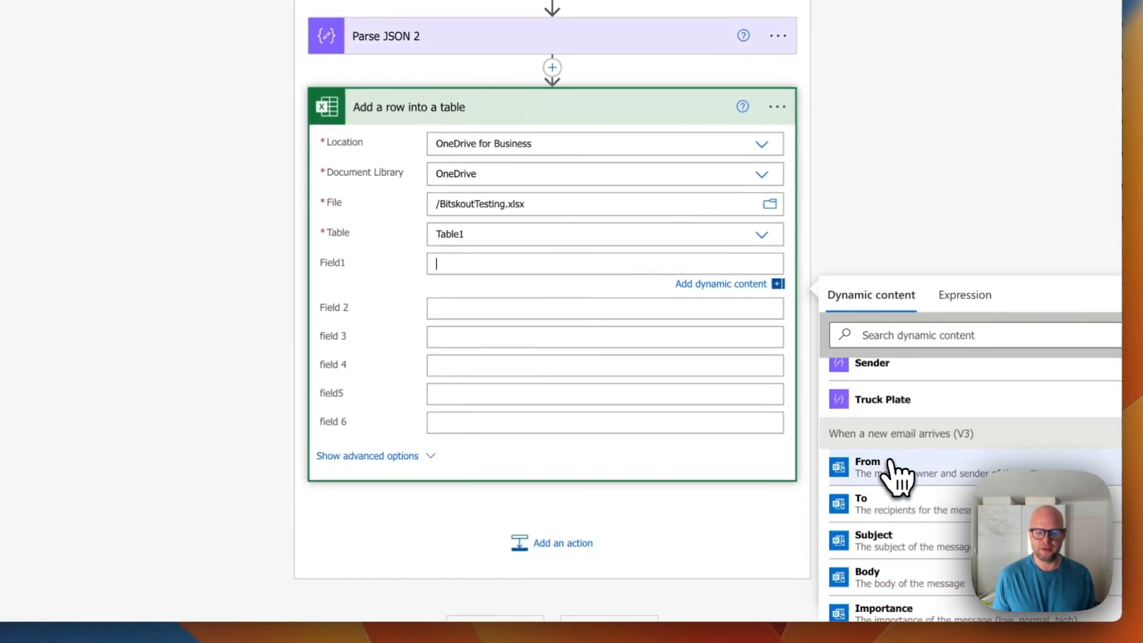
scroll(896, 473, "up", 2)
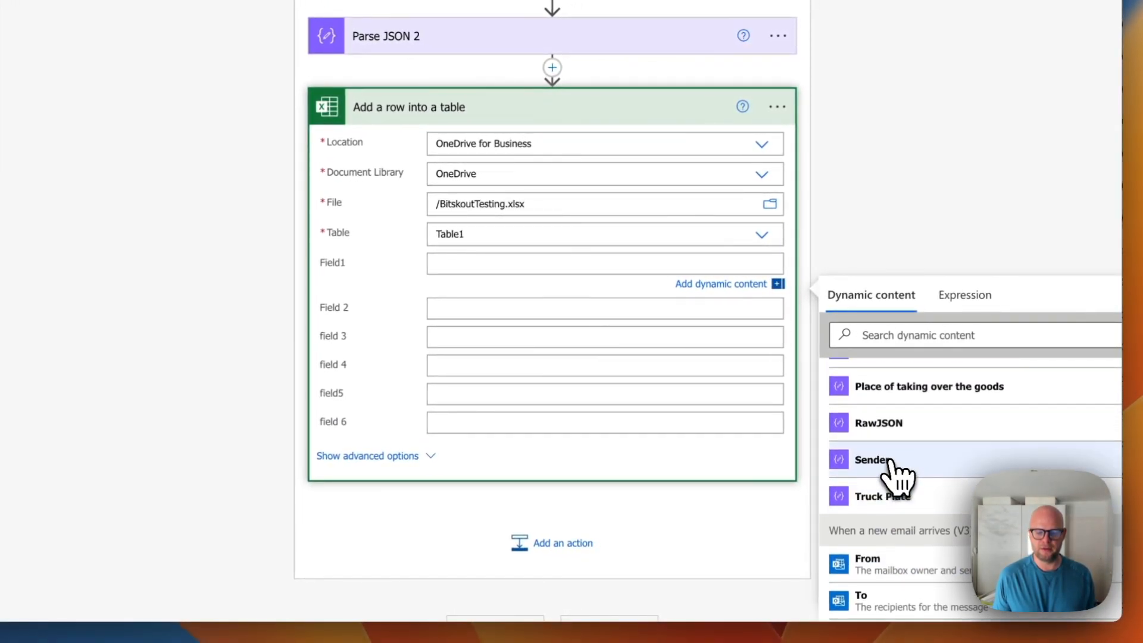
scroll(898, 474, "down", 15)
scroll(898, 475, "down", 5)
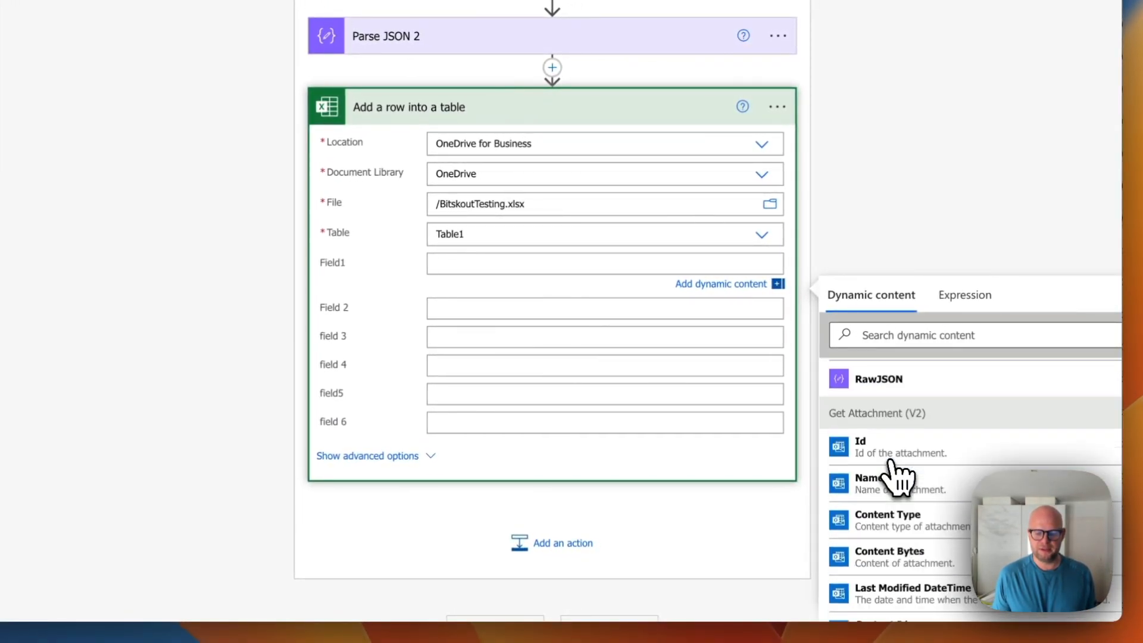
scroll(899, 475, "up", 2)
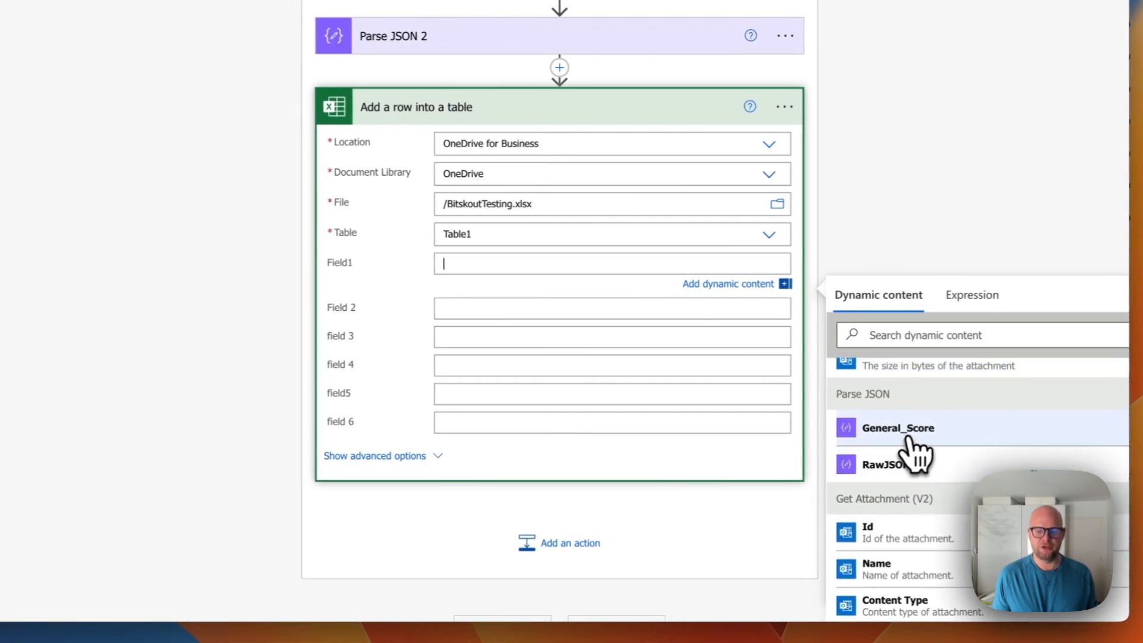
left_click(909, 439)
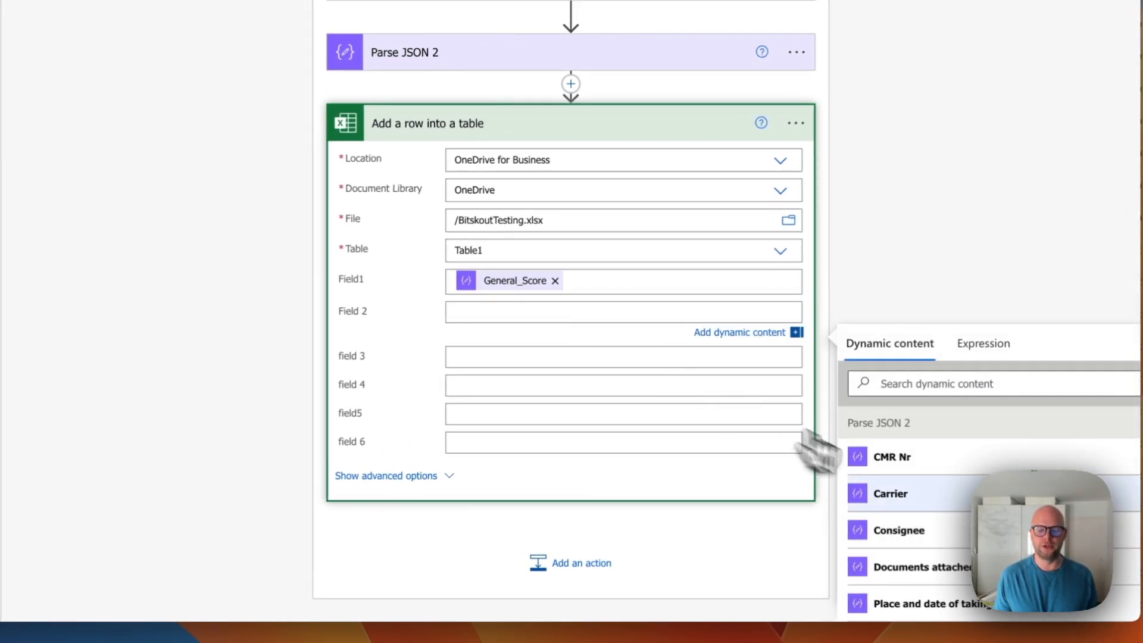
Step: Map Field 2 to CMR Nr, field 3 to Carrier and field 4 to Consignee from Parse JSON 2
left_click(926, 471)
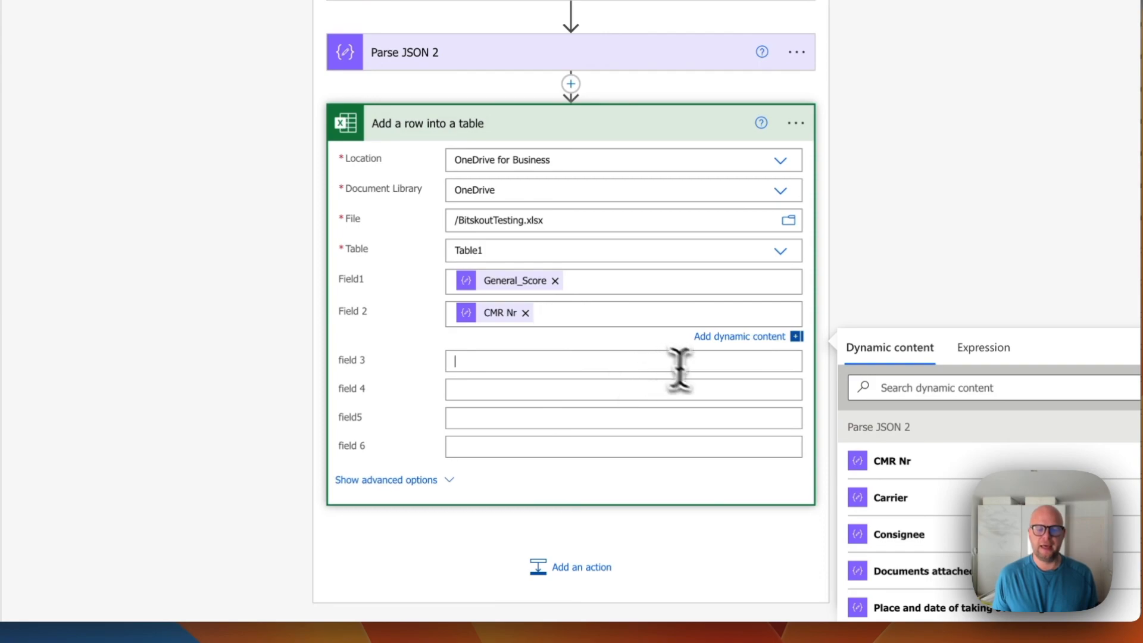
left_click(948, 553)
left_click(654, 409)
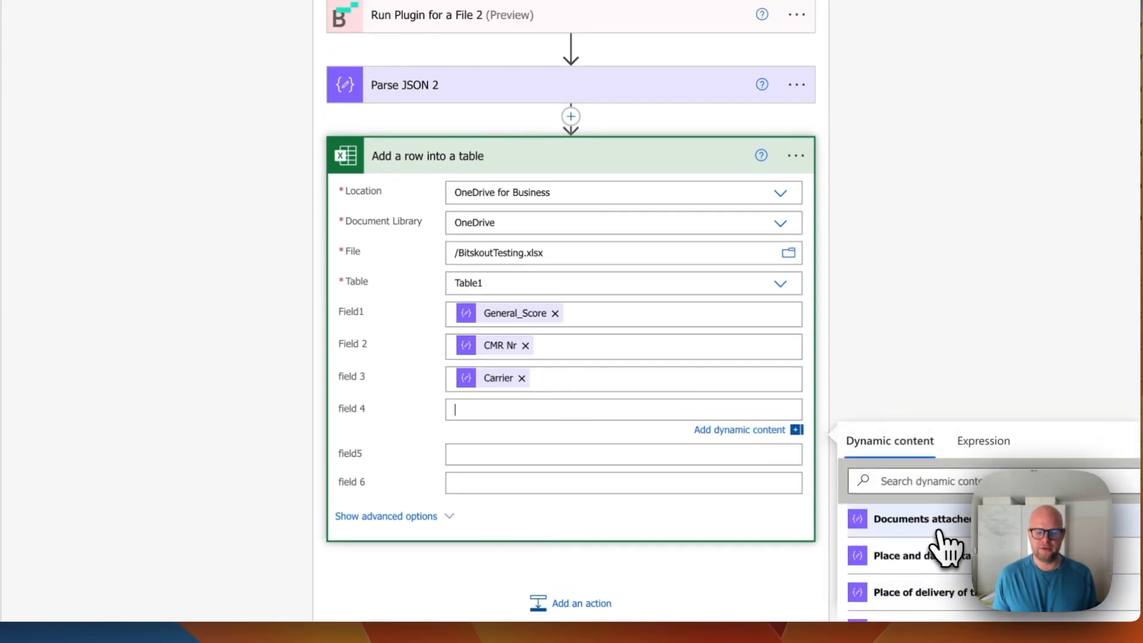
left_click(899, 529)
left_click(715, 522)
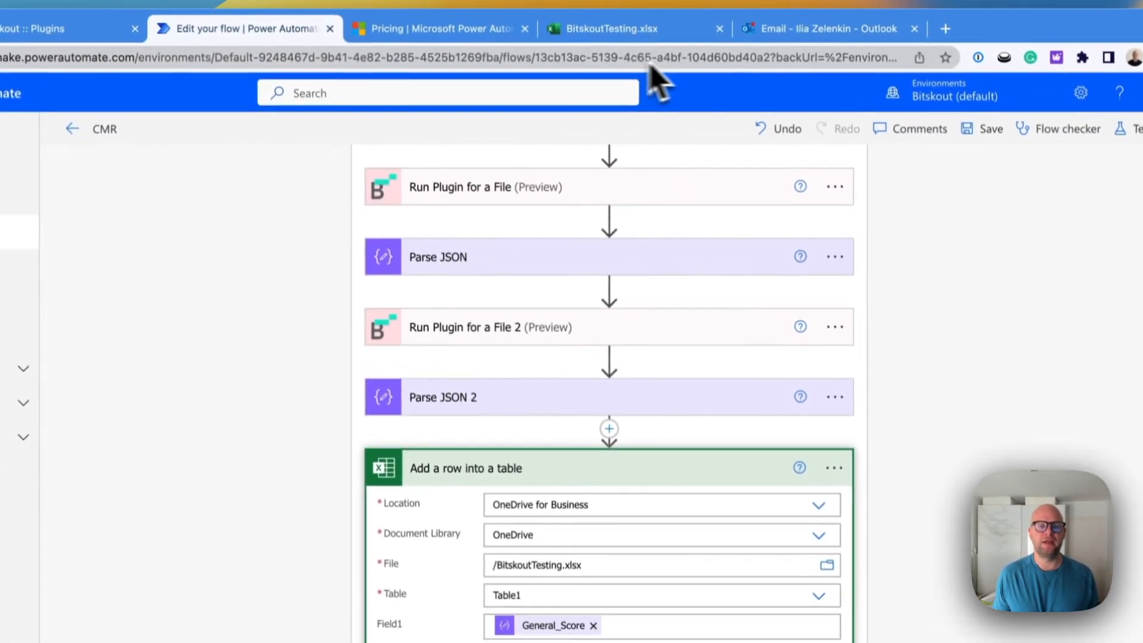
Step: Check the target table in BitskoutTesting.xlsx, and return to the CMR flow to save it and start a test run
left_click(631, 33)
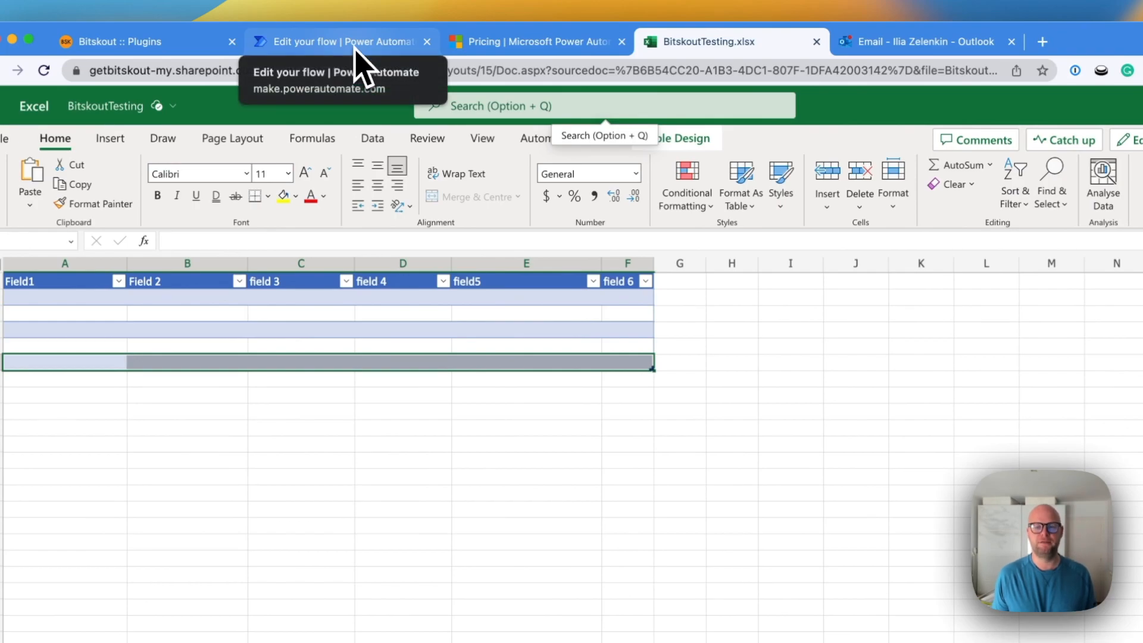
left_click(353, 47)
scroll(811, 485, "down", 2)
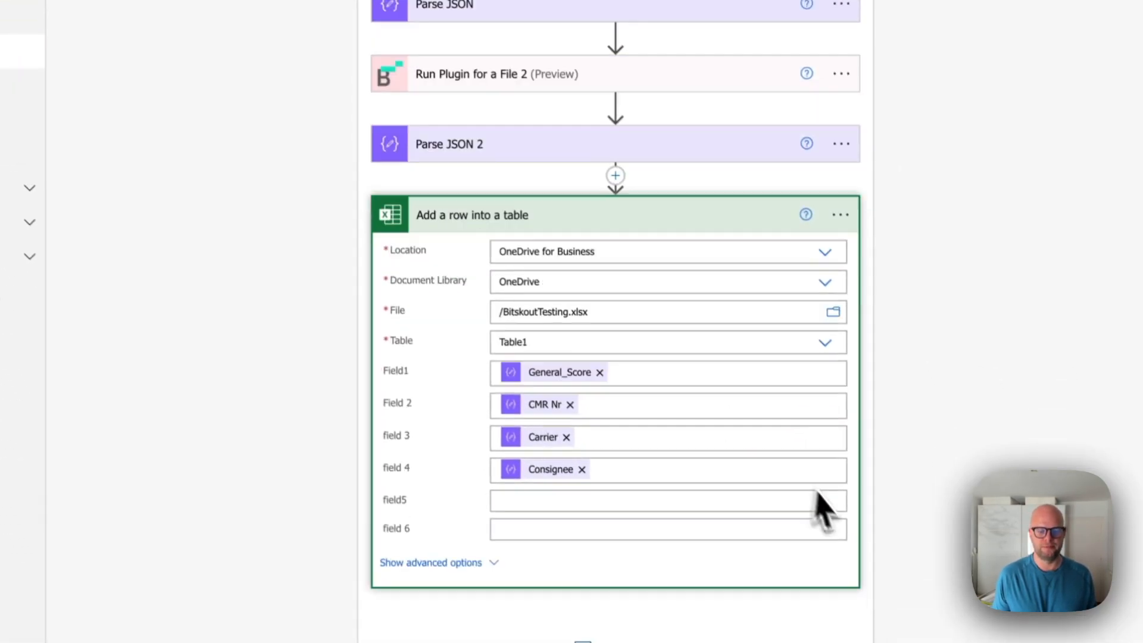
left_click(648, 602)
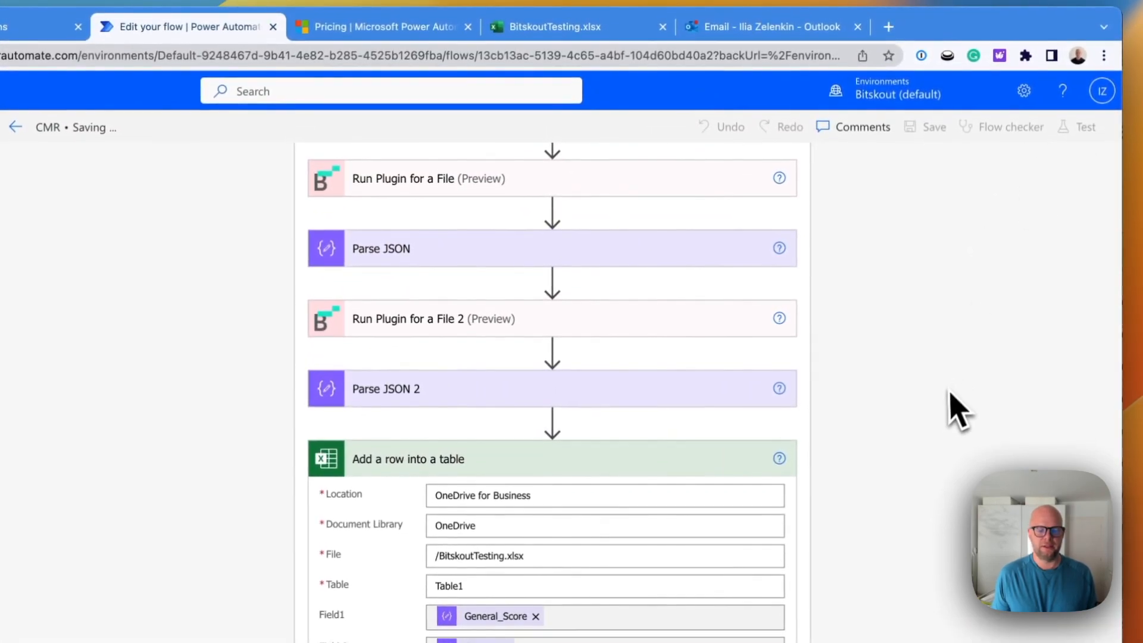
left_click(1081, 127)
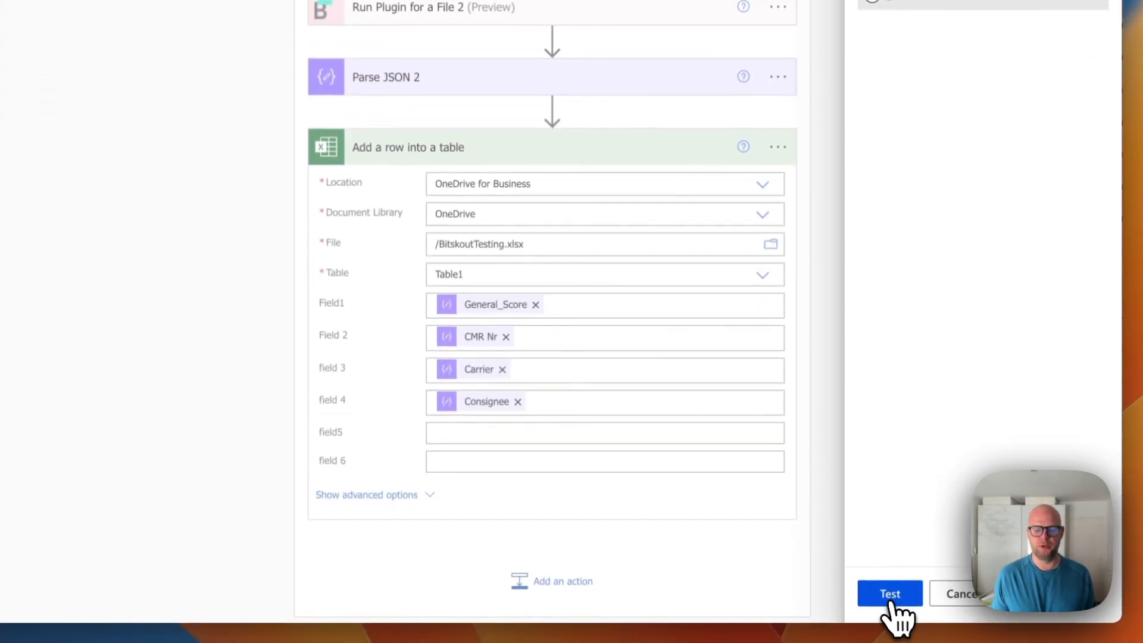
left_click(896, 598)
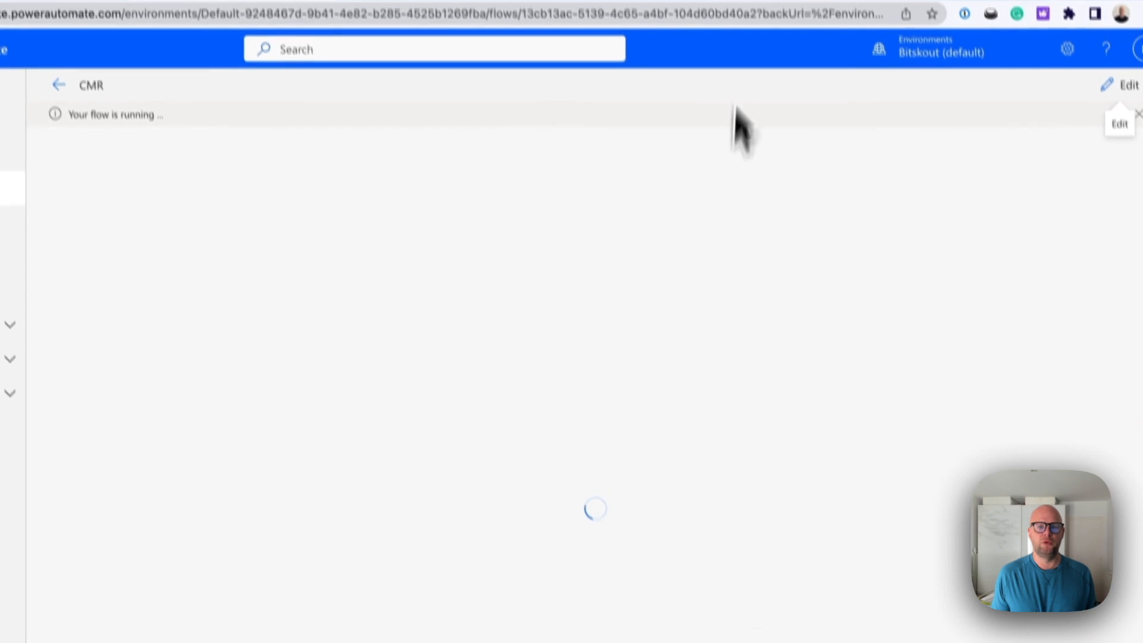
Step: Switch to BitskoutTesting.xlsx and inspect the Field1 value of the row added by the flow
left_click(610, 45)
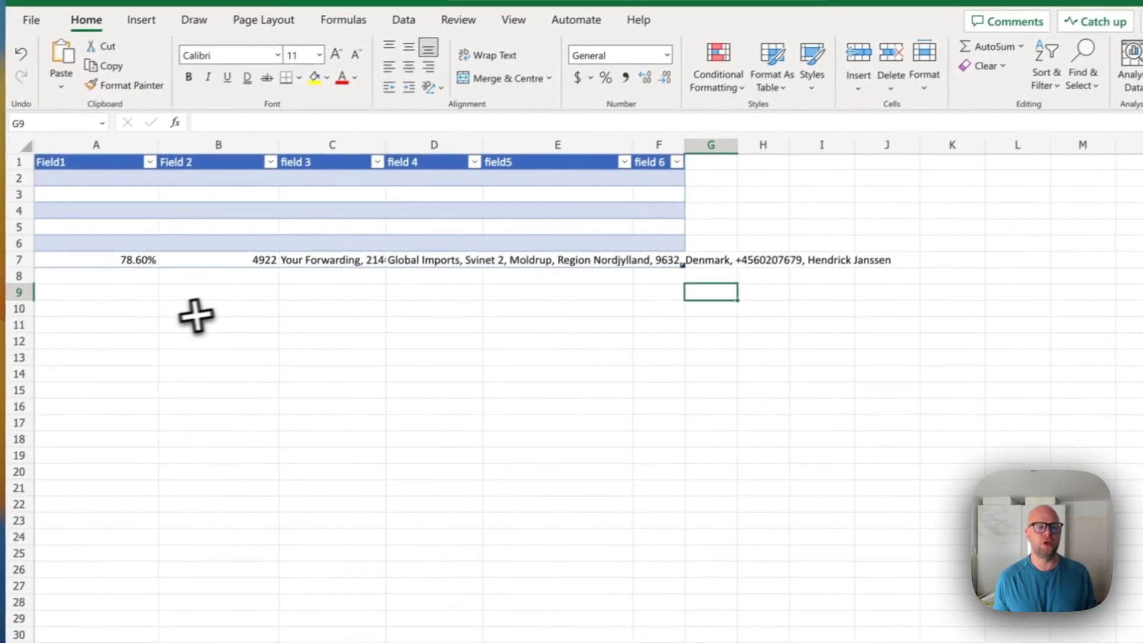
left_click(75, 280)
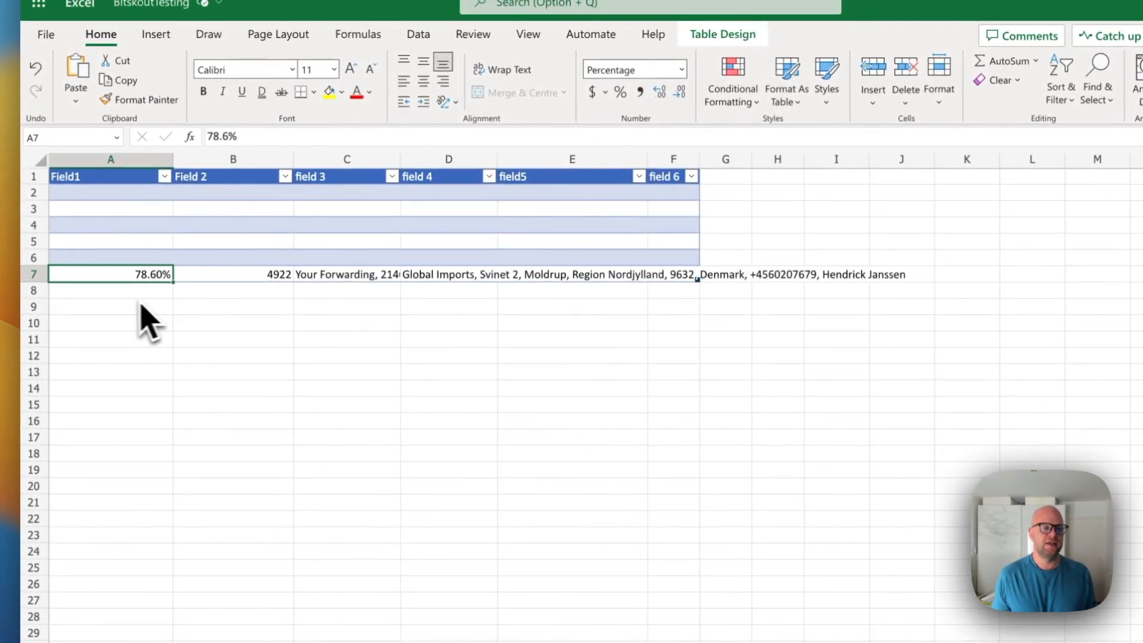